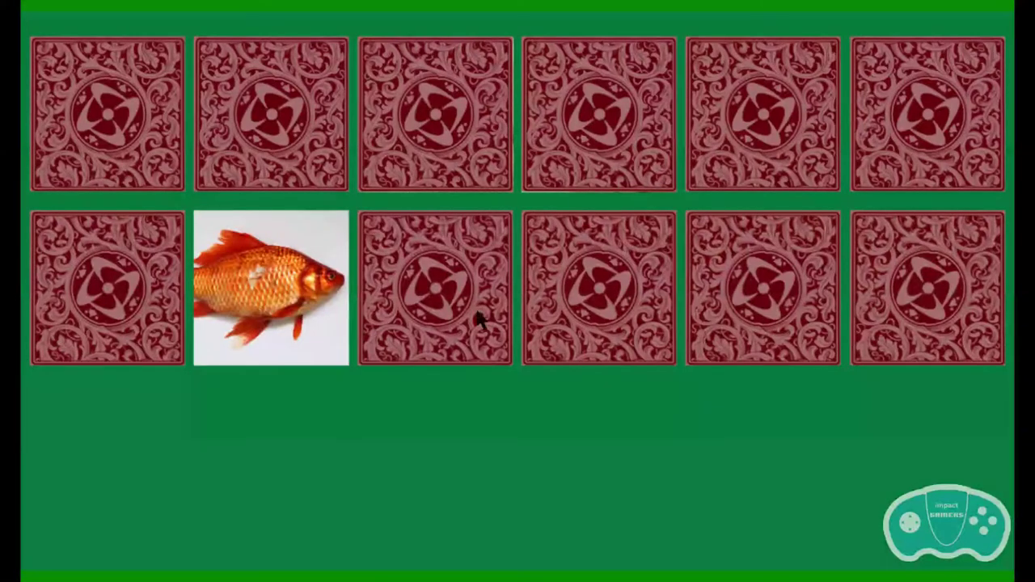
# Flip two face-down cards in Matching Pairs, revealing a goldfish and a dog
pyautogui.click(582, 152)
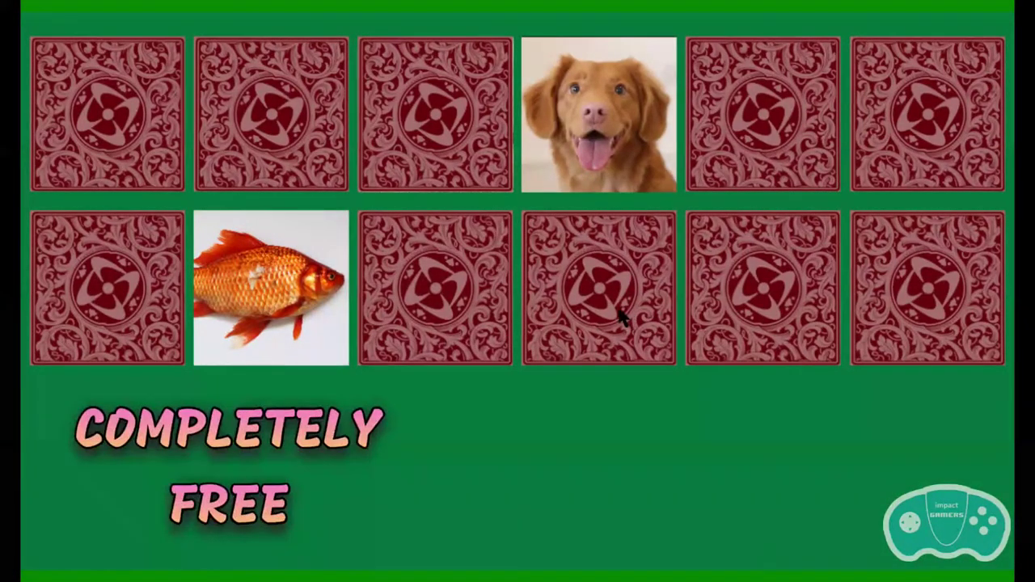
pyautogui.click(762, 282)
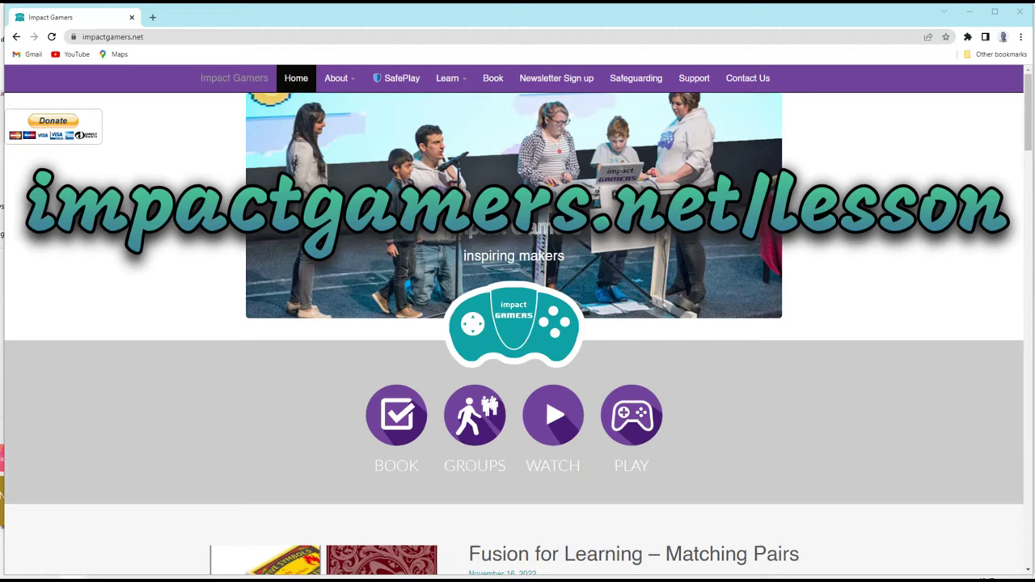
# Go to impactgamers.net/lesson and open the Matching Pairs link under The Apps
pyautogui.click(191, 37)
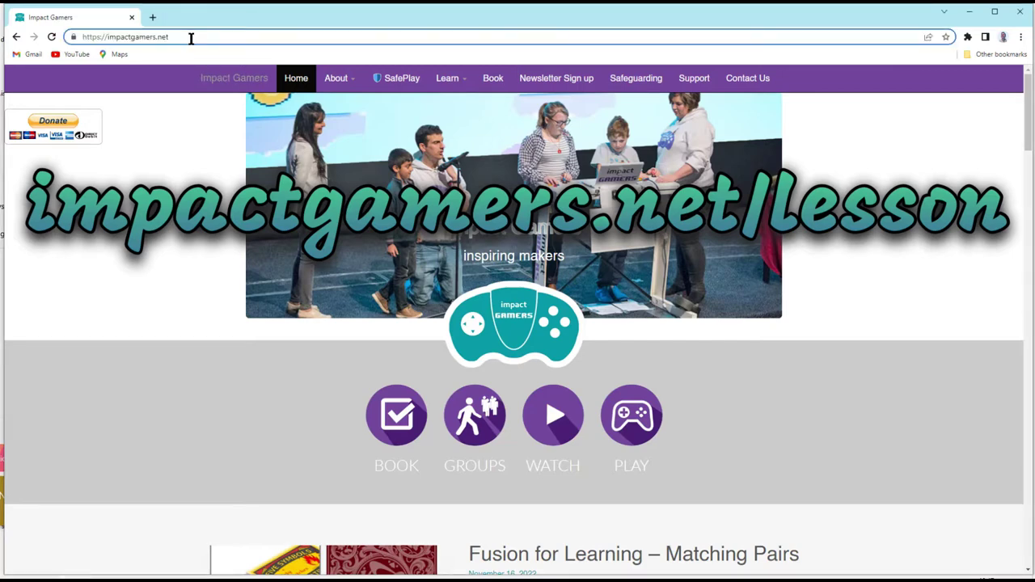
pyautogui.write('/lesson')
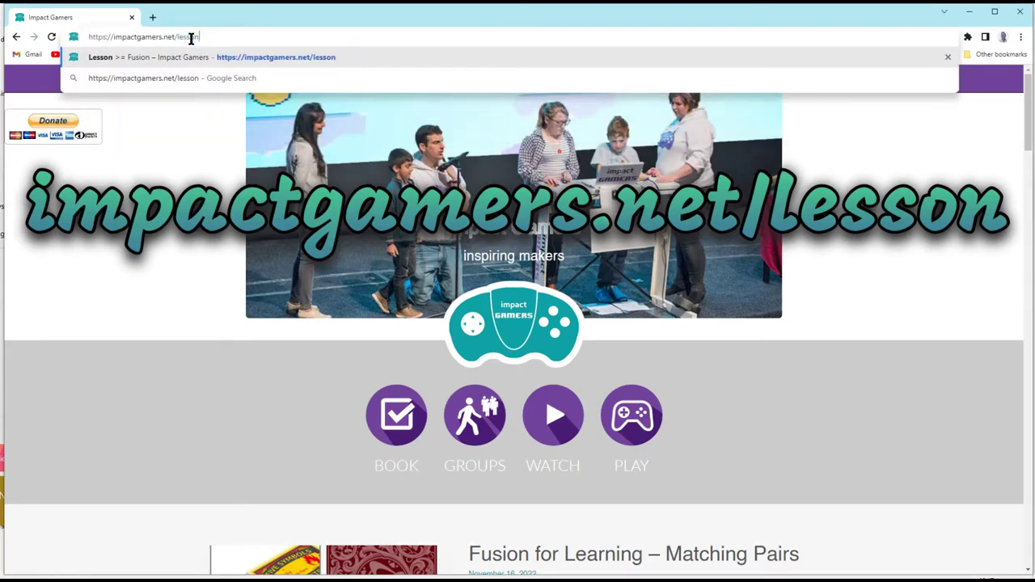
pyautogui.press('Return')
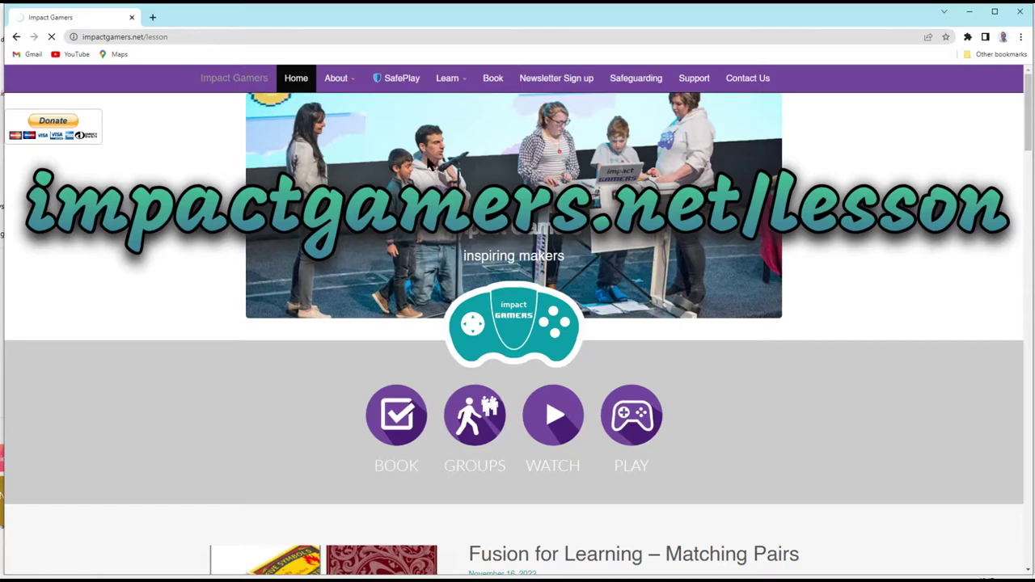
pyautogui.scroll(-1, 412, 279)
pyautogui.scroll(-2, 401, 249)
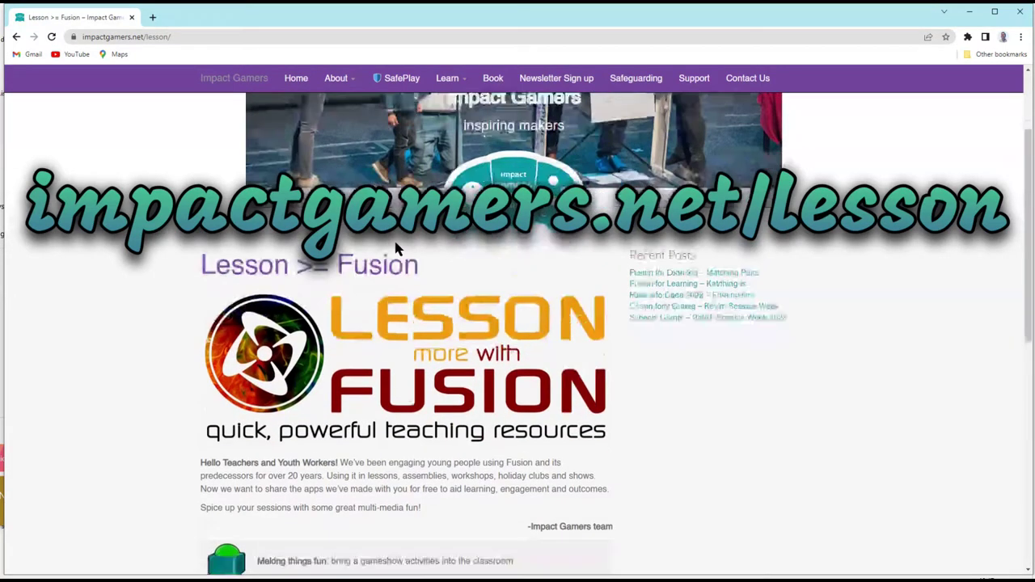
pyautogui.scroll(-5, 400, 248)
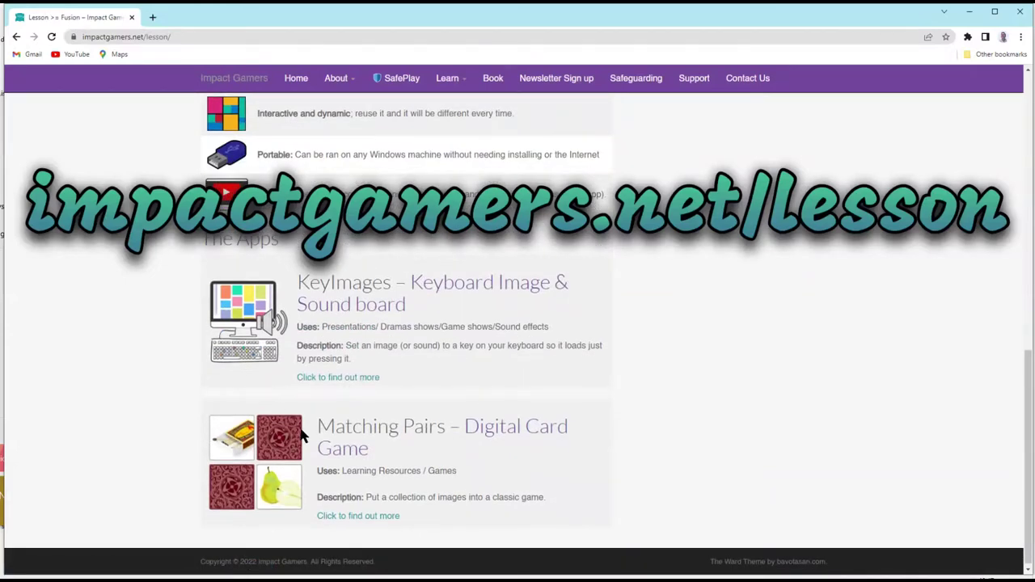
pyautogui.click(349, 436)
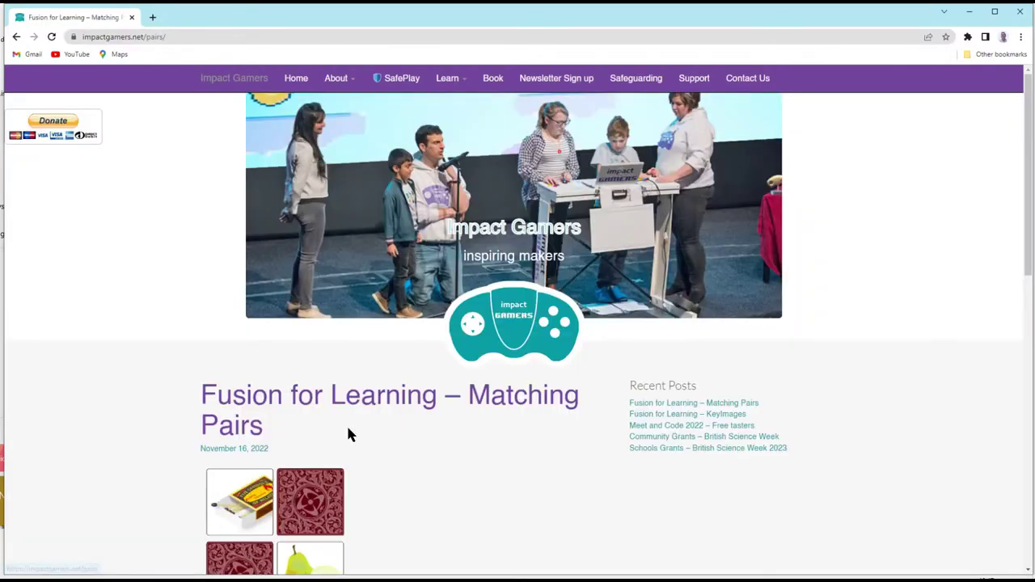
# Download Pairs.exe for Windows and show it in the Downloads folder
pyautogui.scroll(-3, 369, 359)
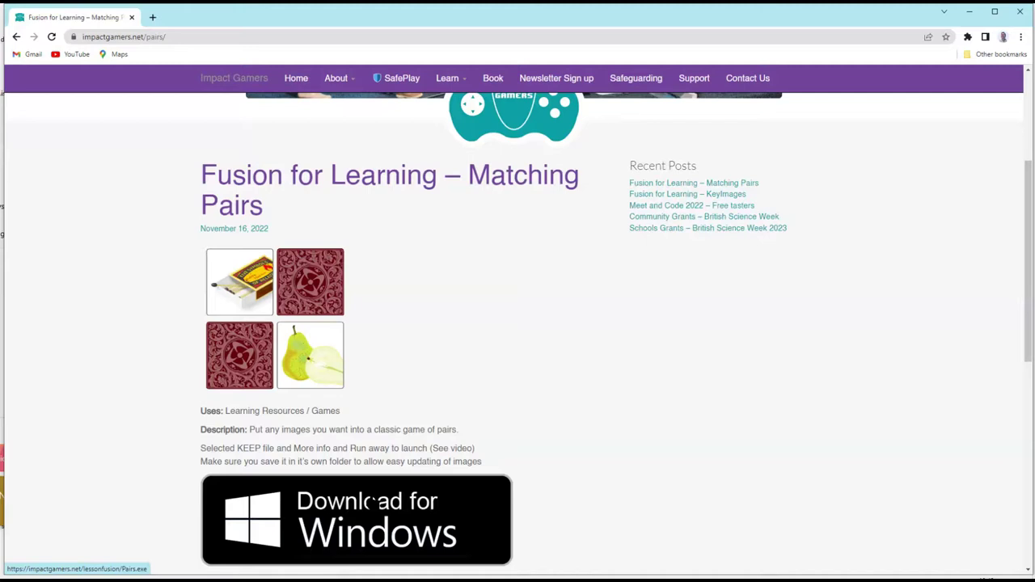
pyautogui.click(372, 502)
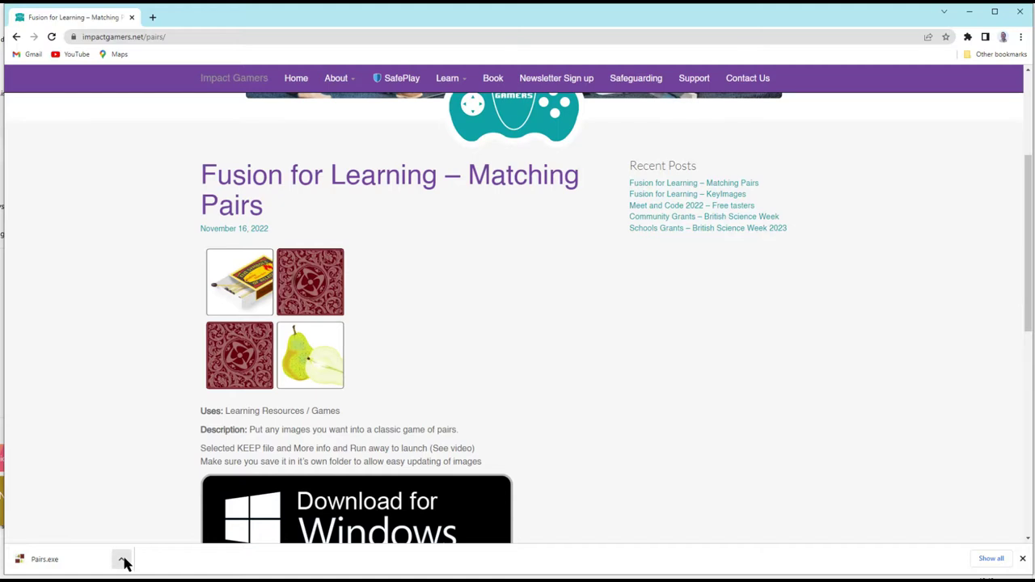
pyautogui.click(122, 560)
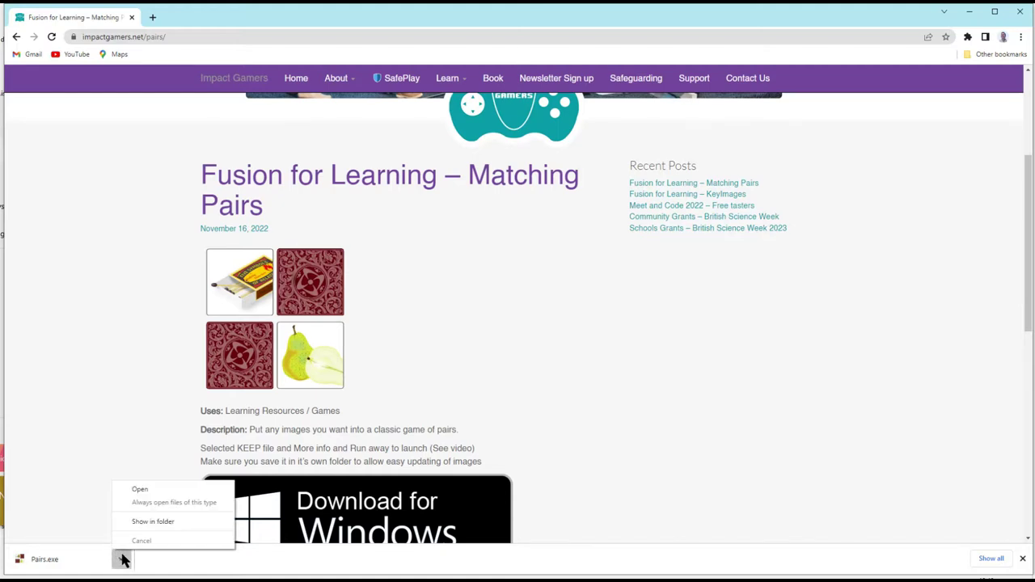
pyautogui.click(152, 524)
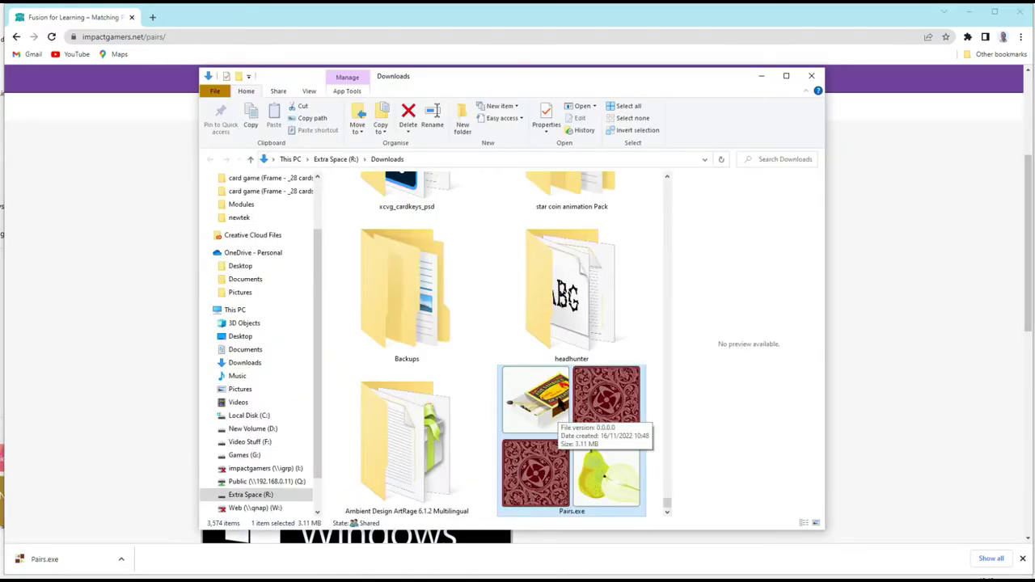
# Cut Pairs.exe and create a new folder named 'pairs' in Documents
pyautogui.rightClick(534, 408)
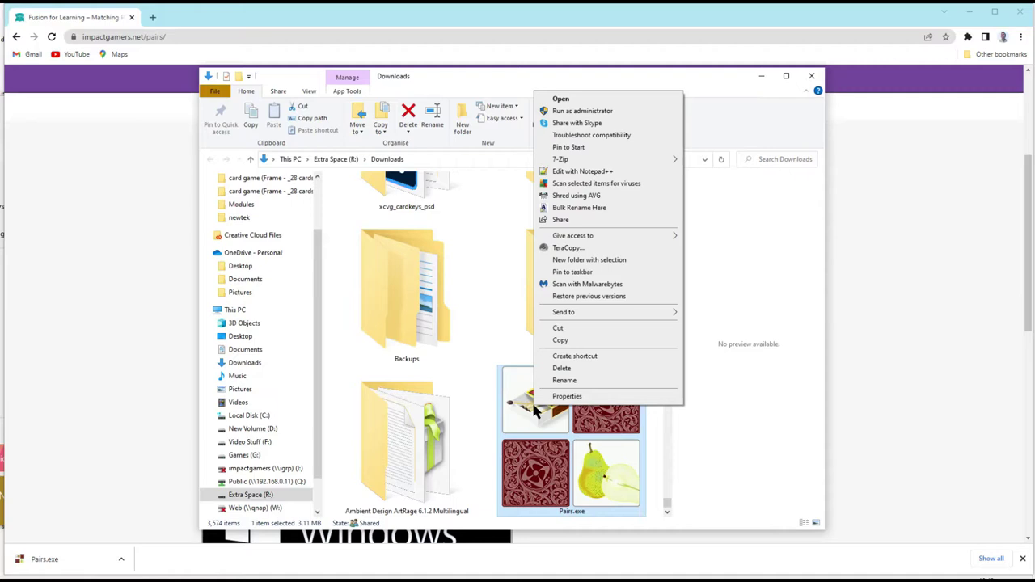
pyautogui.click(567, 325)
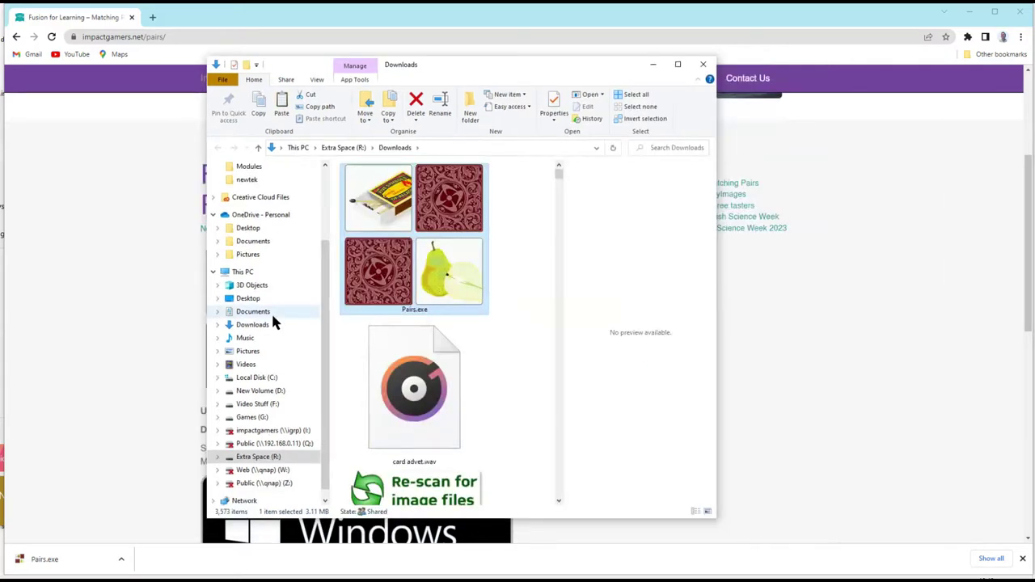
pyautogui.click(272, 314)
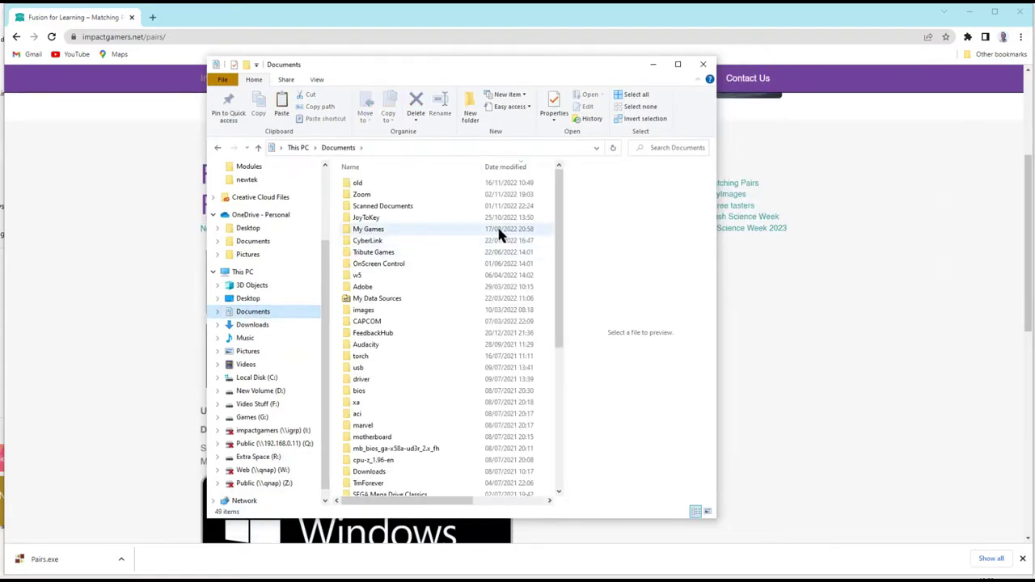
pyautogui.click(471, 110)
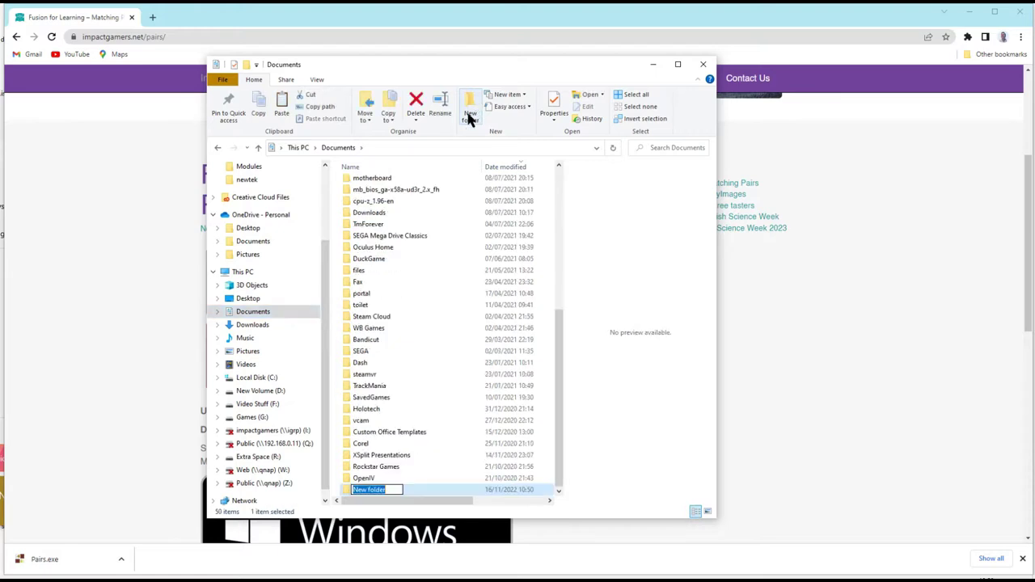
pyautogui.write('pairs')
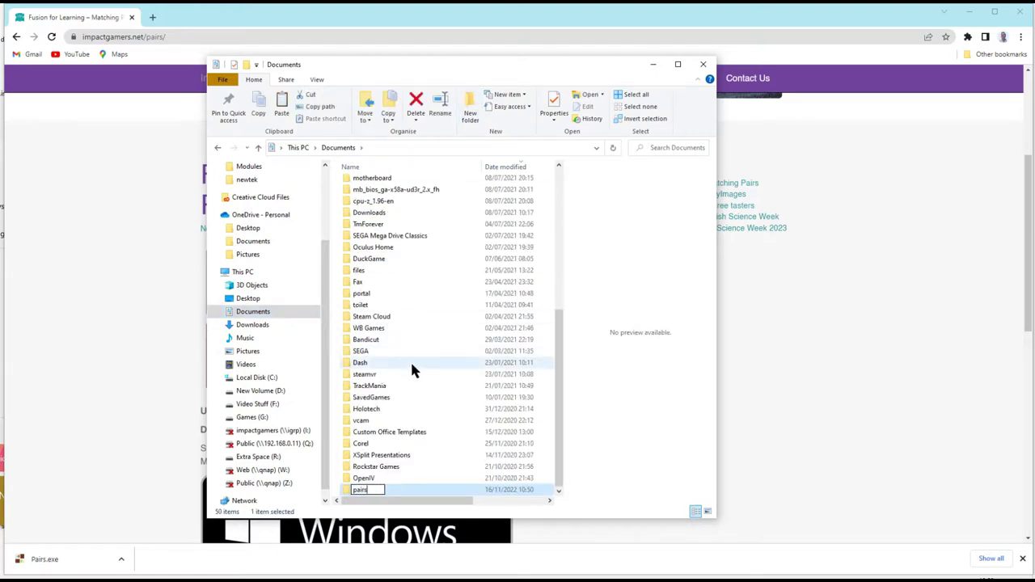
pyautogui.press('Return')
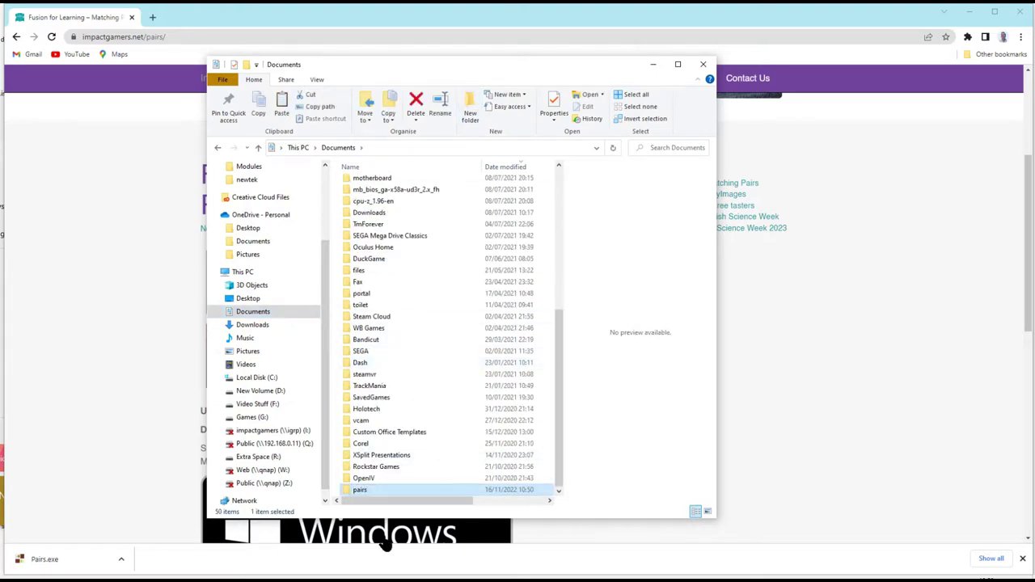
# Paste Pairs.exe into the new pairs folder
pyautogui.doubleClick(380, 489)
pyautogui.rightClick(368, 239)
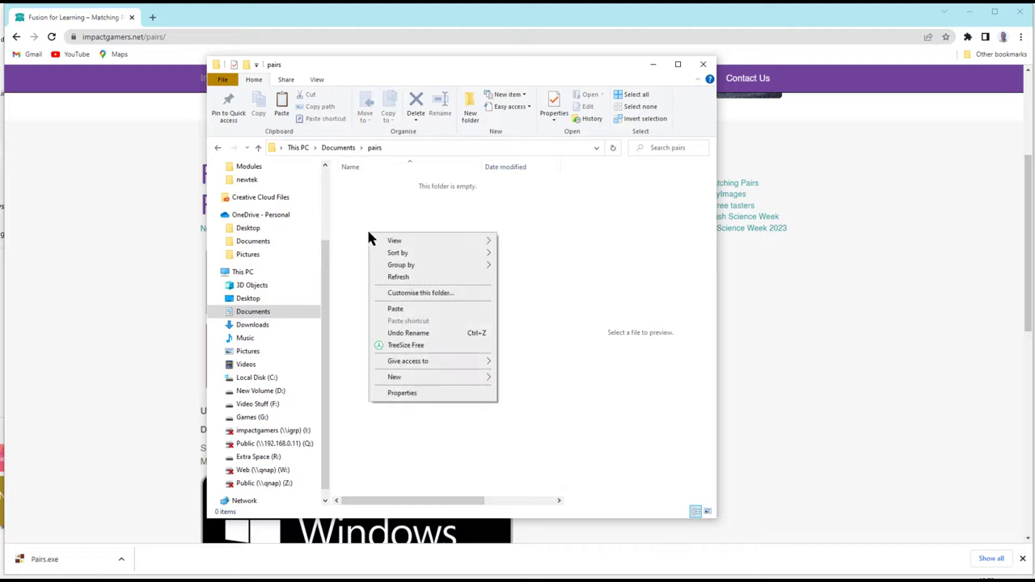
pyautogui.click(418, 308)
# Finish the move, then launch Pairs.exe and run it past the SmartScreen warning
pyautogui.click(464, 372)
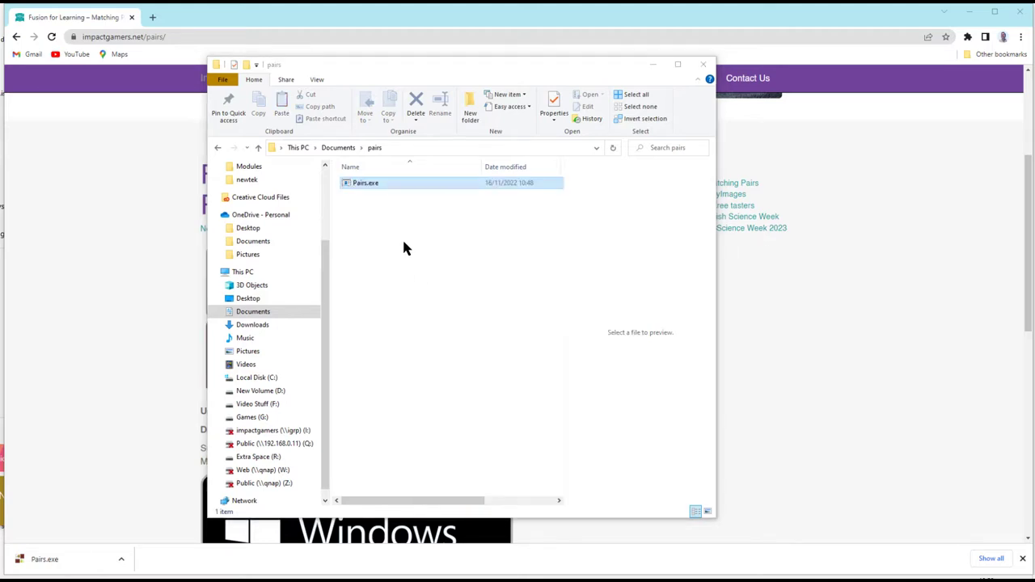
pyautogui.doubleClick(381, 186)
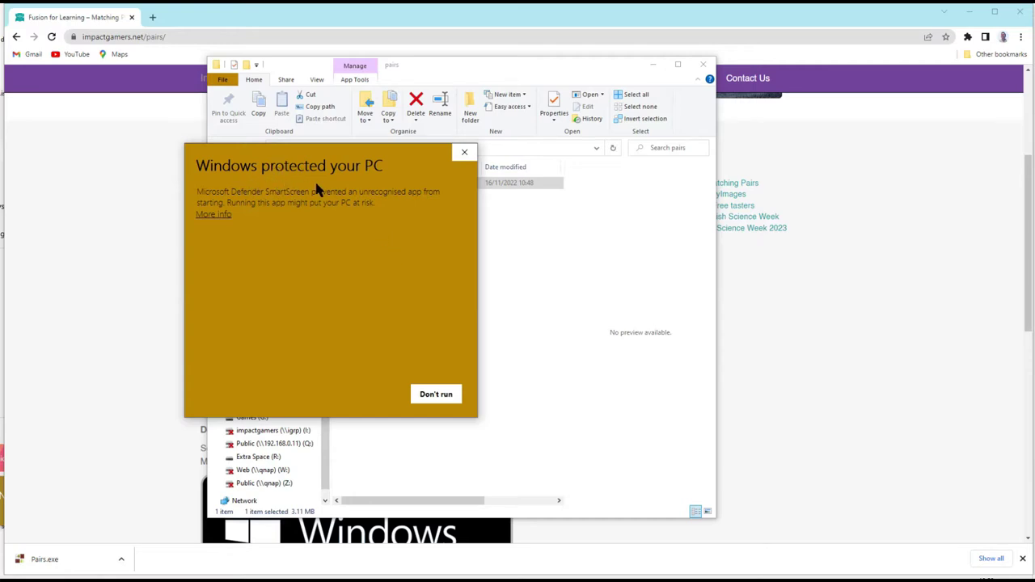
pyautogui.click(213, 215)
pyautogui.click(352, 393)
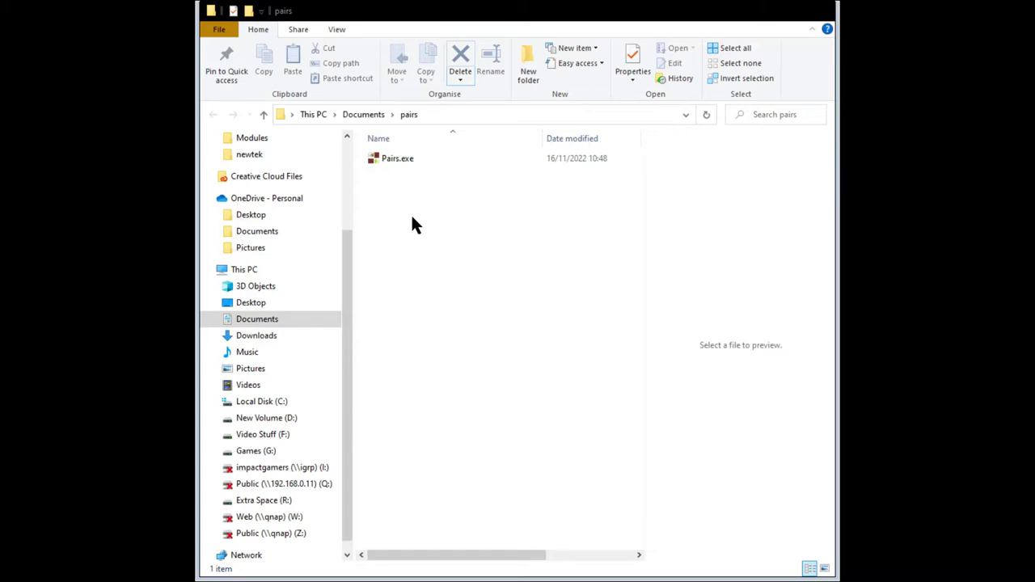
# Go to Pixabay and search for cat images
pyautogui.click(210, 37)
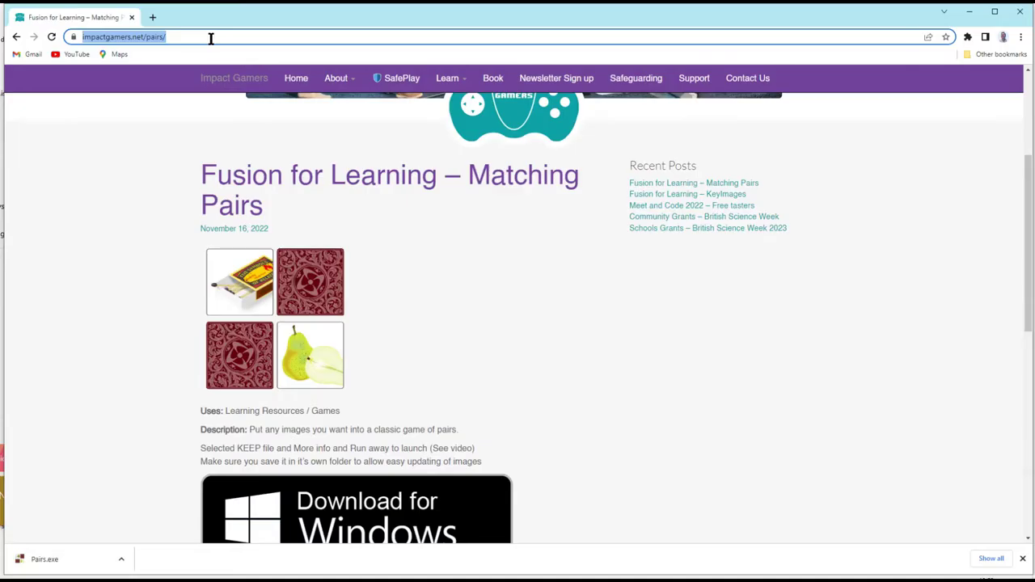
pyautogui.write('pixabay')
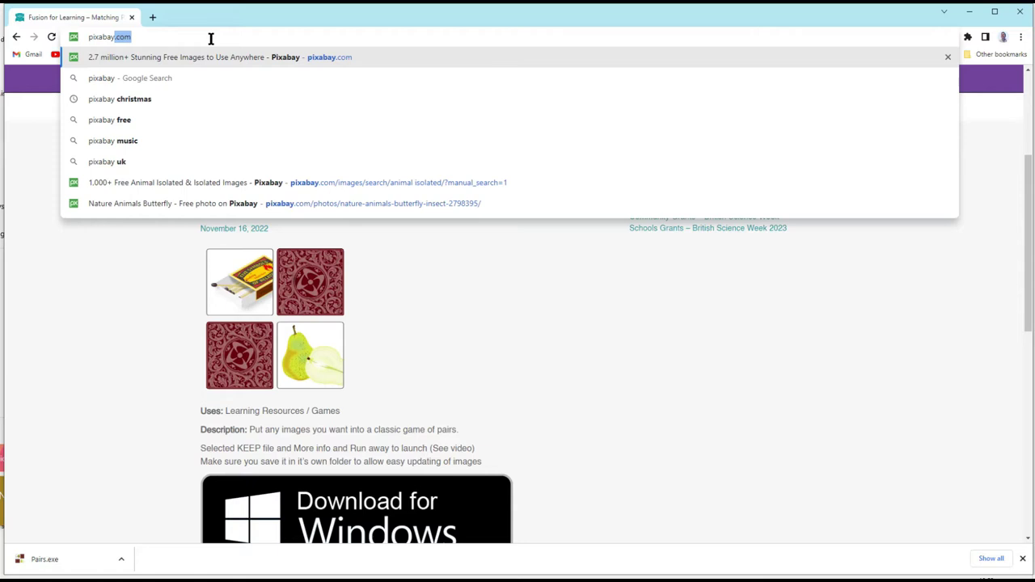
pyautogui.press('Return')
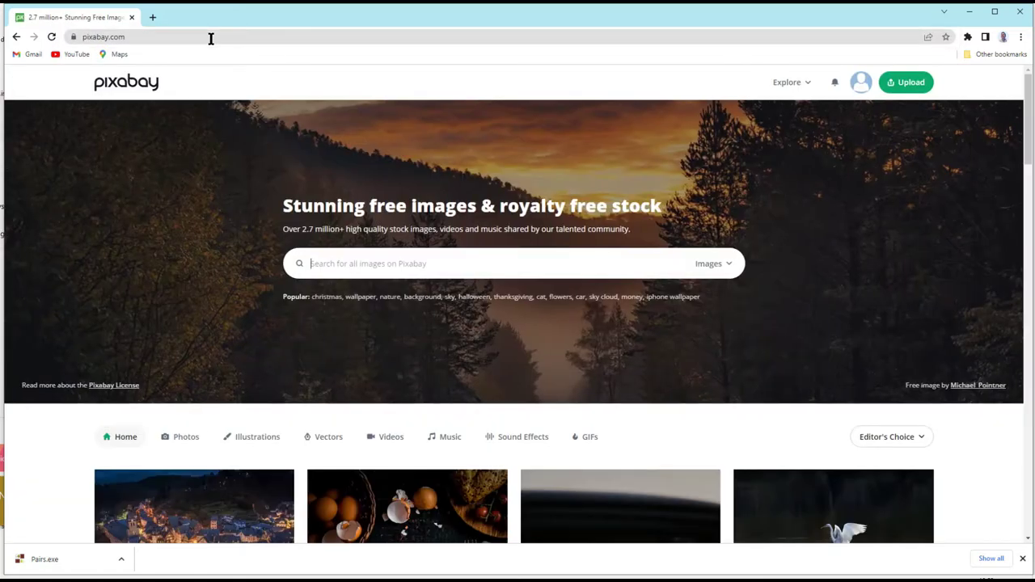
pyautogui.click(420, 261)
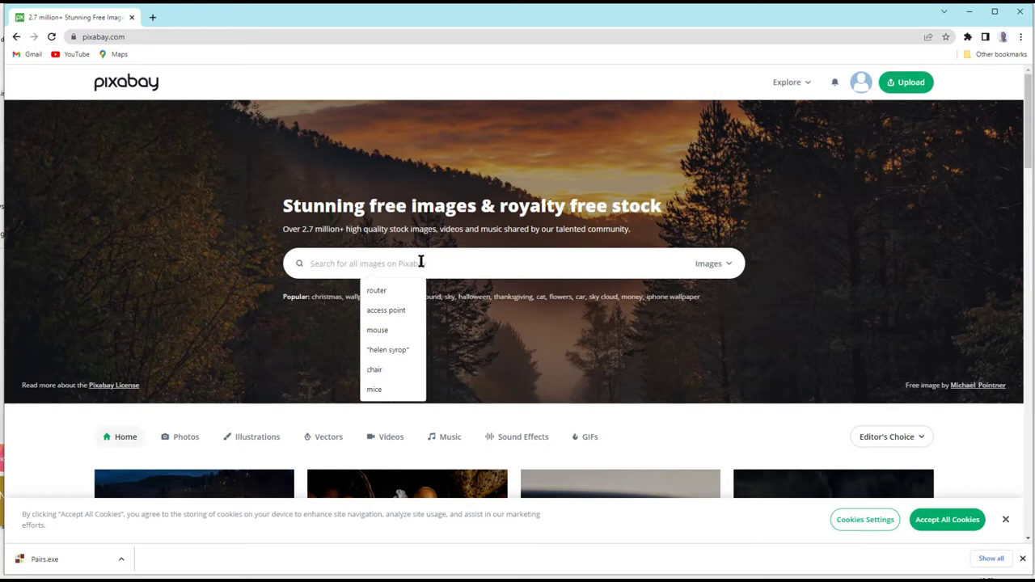
pyautogui.write('cat')
pyautogui.press('Return')
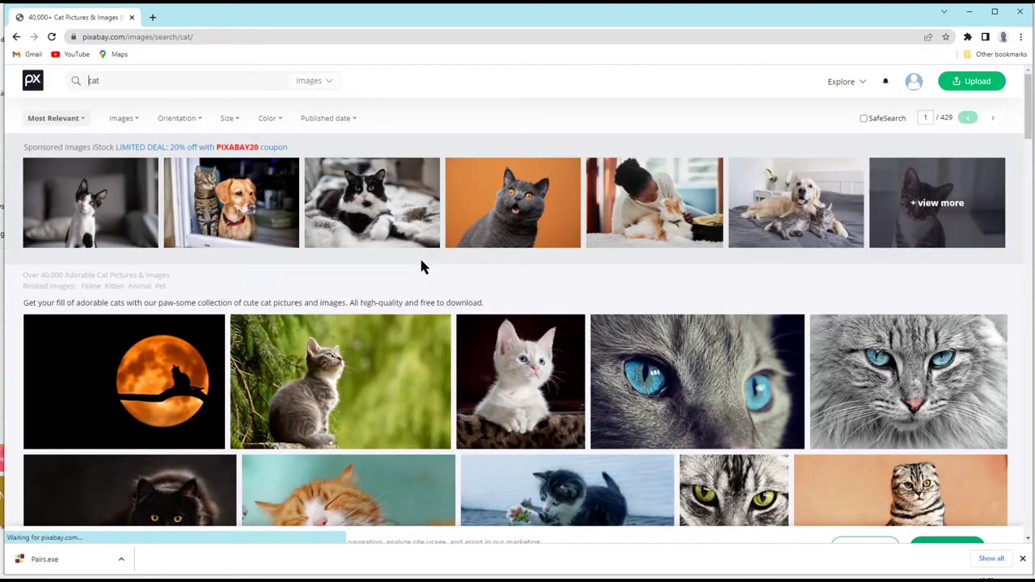
# Download the white kitten photo at its smallest 640 size, then a bulldog puppy photo
pyautogui.scroll(-3, 421, 267)
pyautogui.click(490, 196)
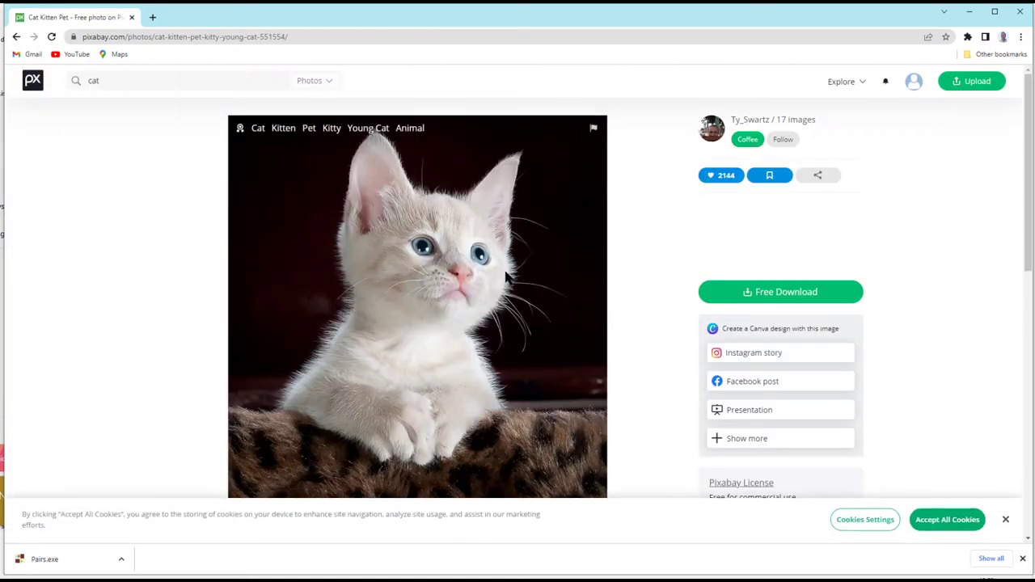
pyautogui.click(770, 296)
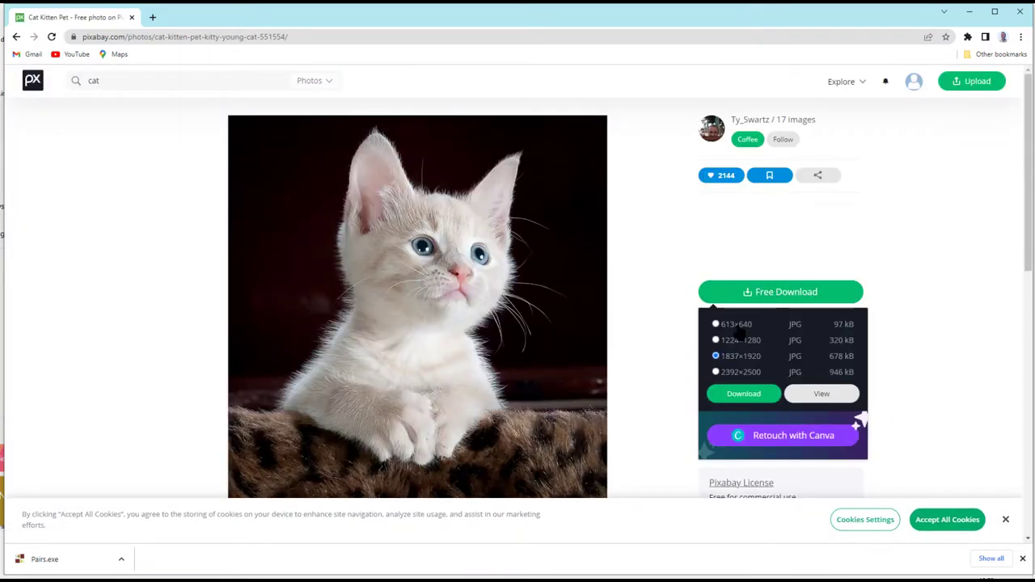
pyautogui.click(715, 323)
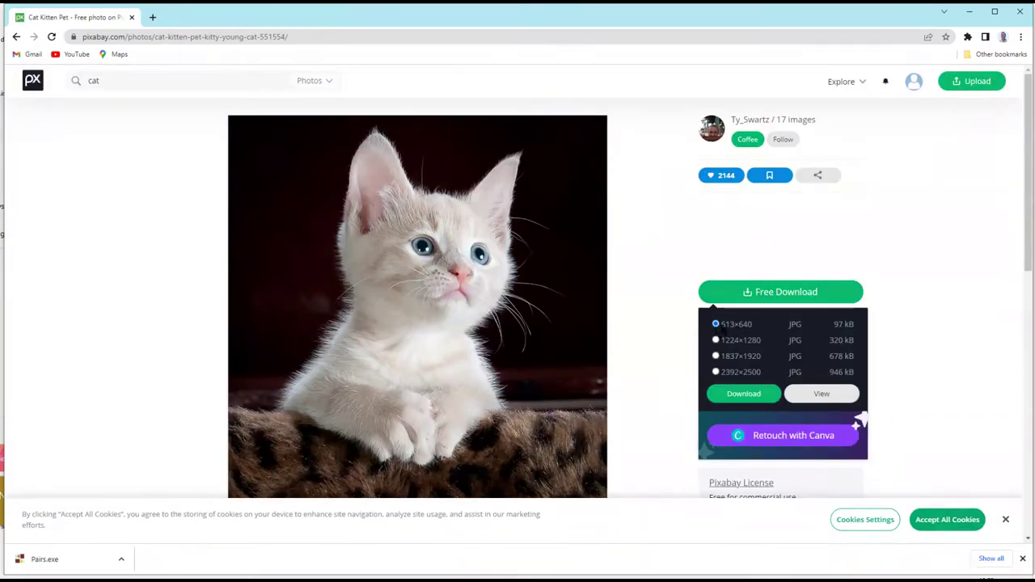
pyautogui.click(741, 394)
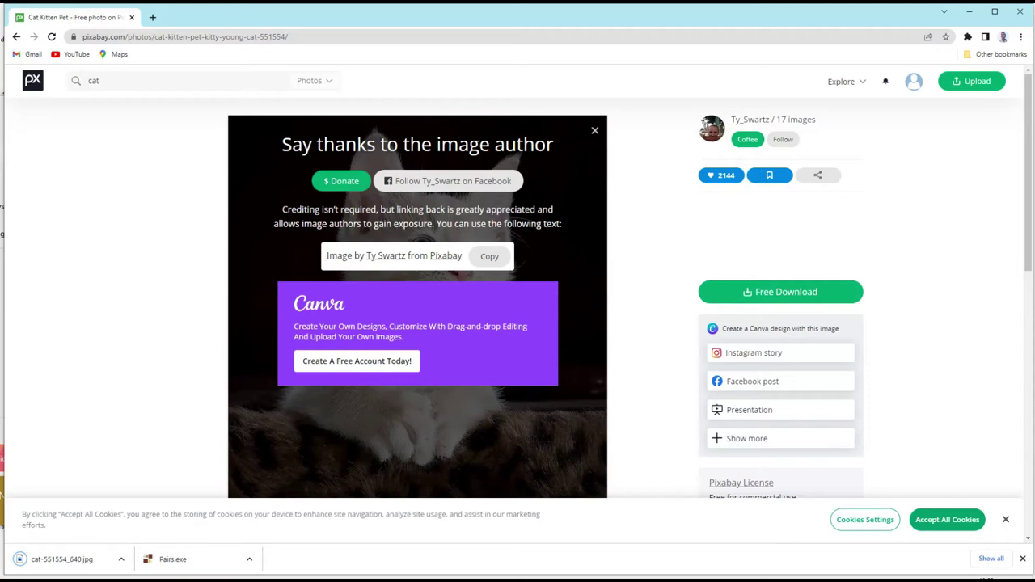
pyautogui.moveTo(173, 79); pyautogui.dragTo(44, 84)
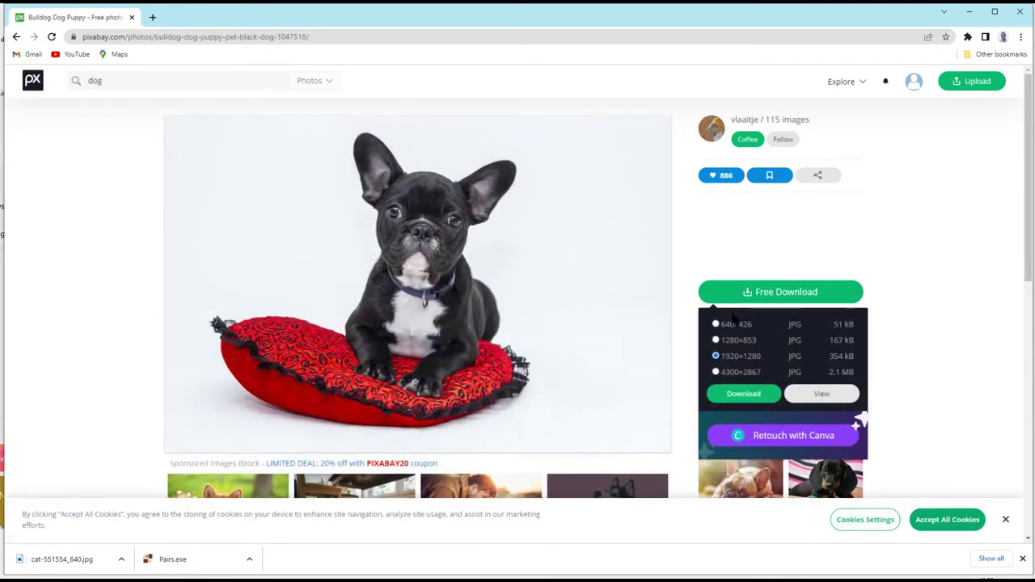
pyautogui.click(736, 396)
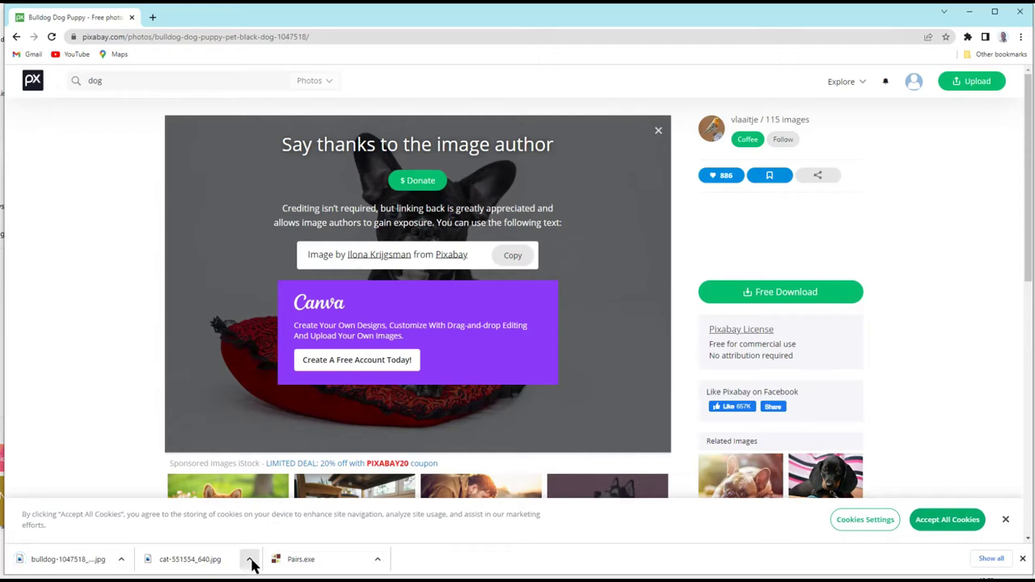
# Show the downloads in their folder and cut both the cat and bulldog photos
pyautogui.click(249, 559)
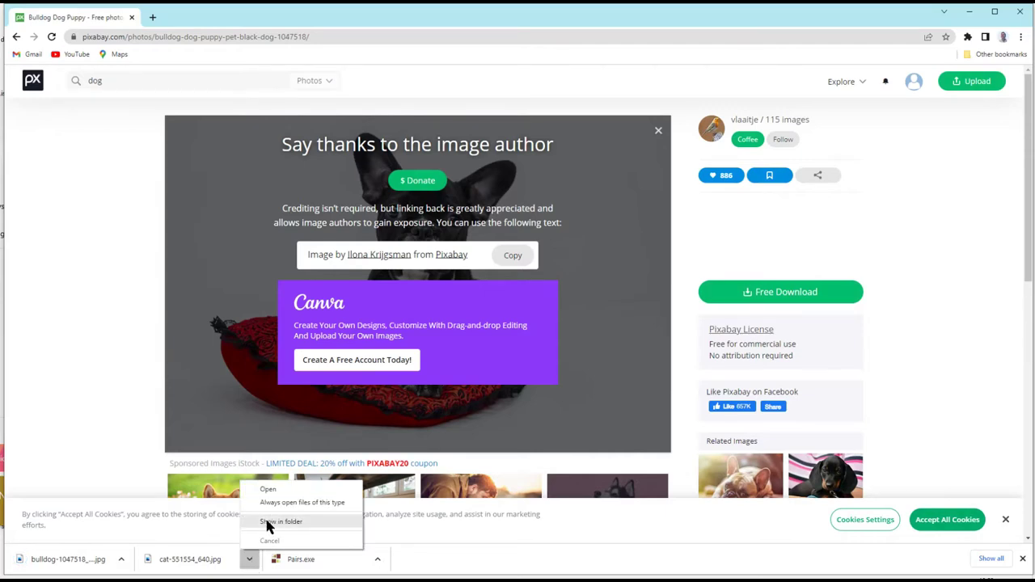
pyautogui.click(266, 523)
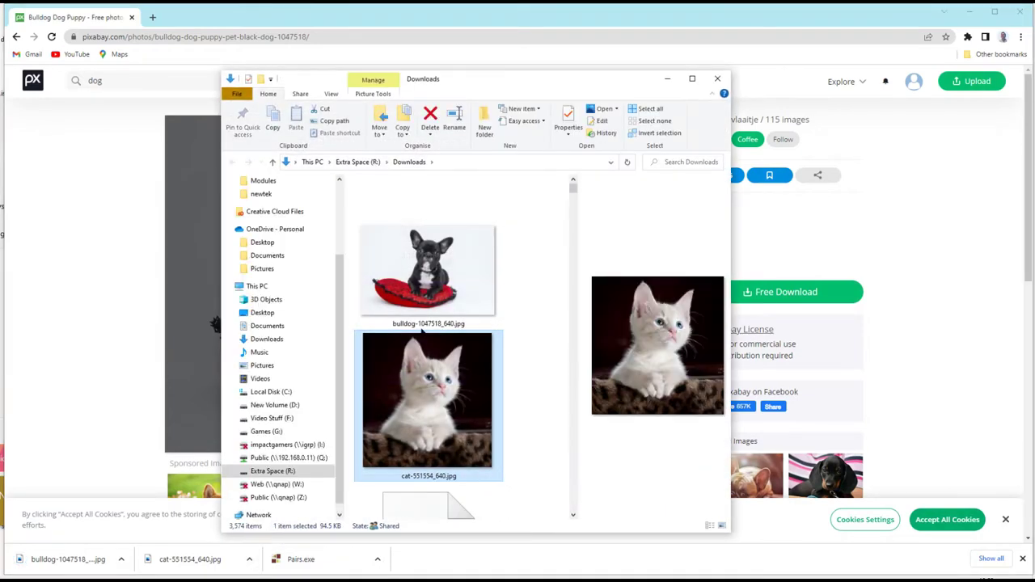
pyautogui.keyDown('ctrl'); pyautogui.click(425, 291); pyautogui.keyUp('ctrl')
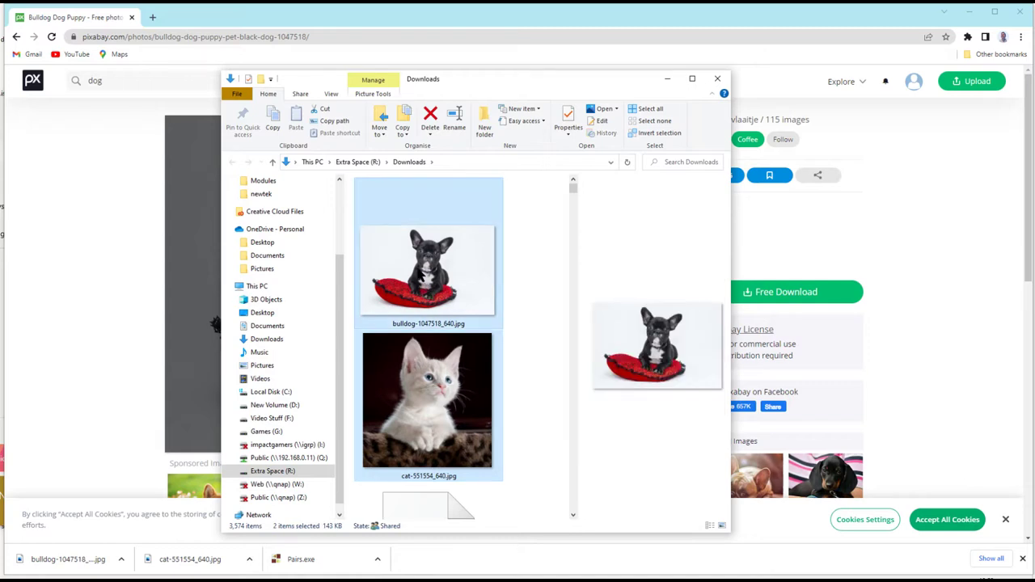
pyautogui.rightClick(420, 274)
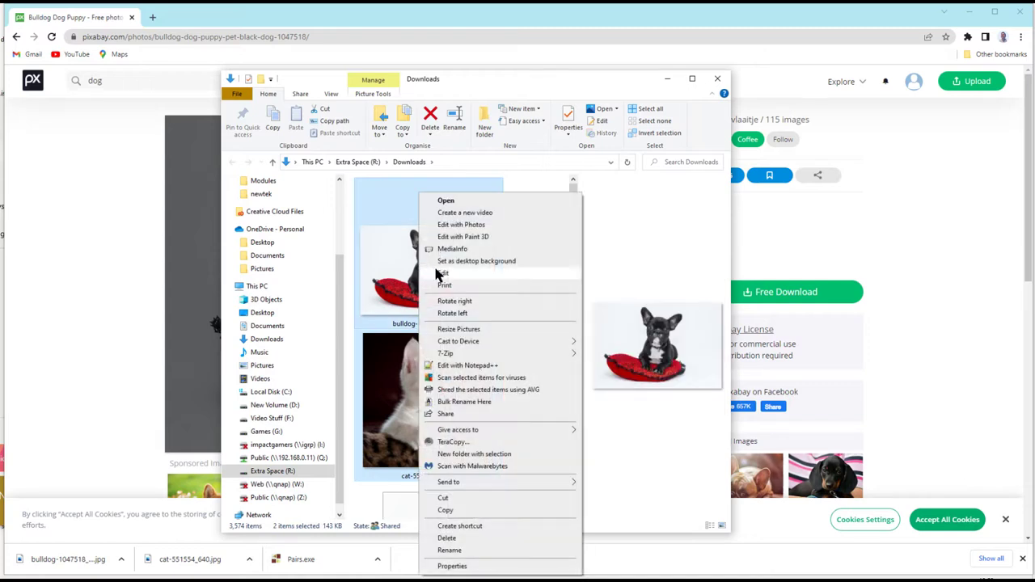
pyautogui.click(467, 497)
# Paste both photos into Documents > pairs
pyautogui.scroll(2, 339, 275)
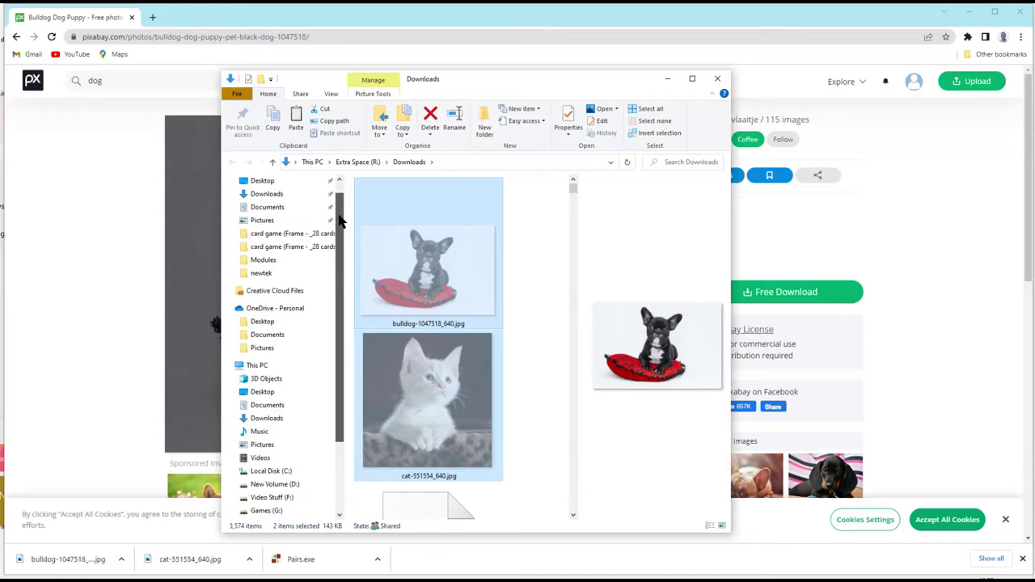
pyautogui.click(289, 208)
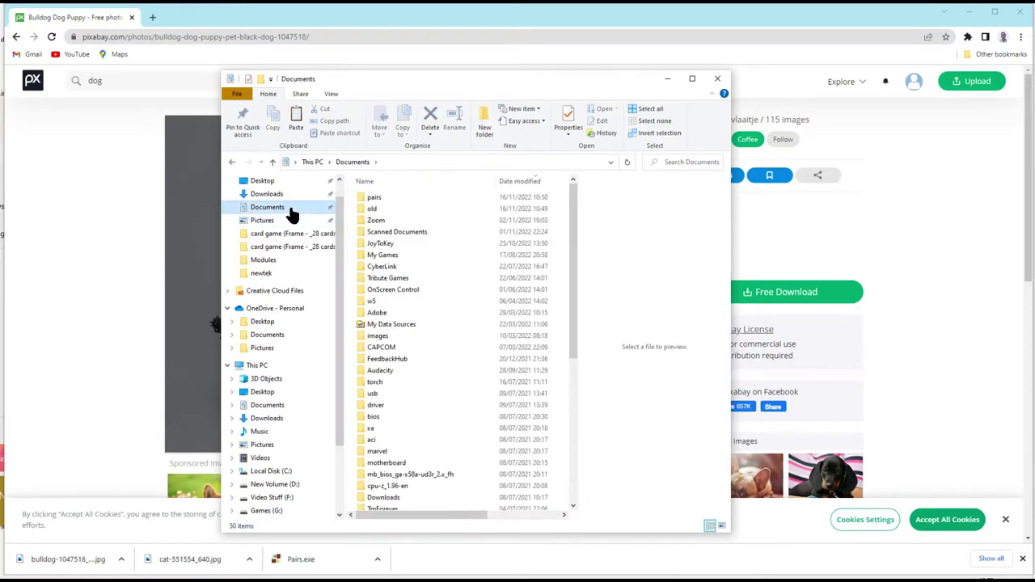
pyautogui.click(395, 202)
pyautogui.doubleClick(395, 202)
pyautogui.rightClick(396, 251)
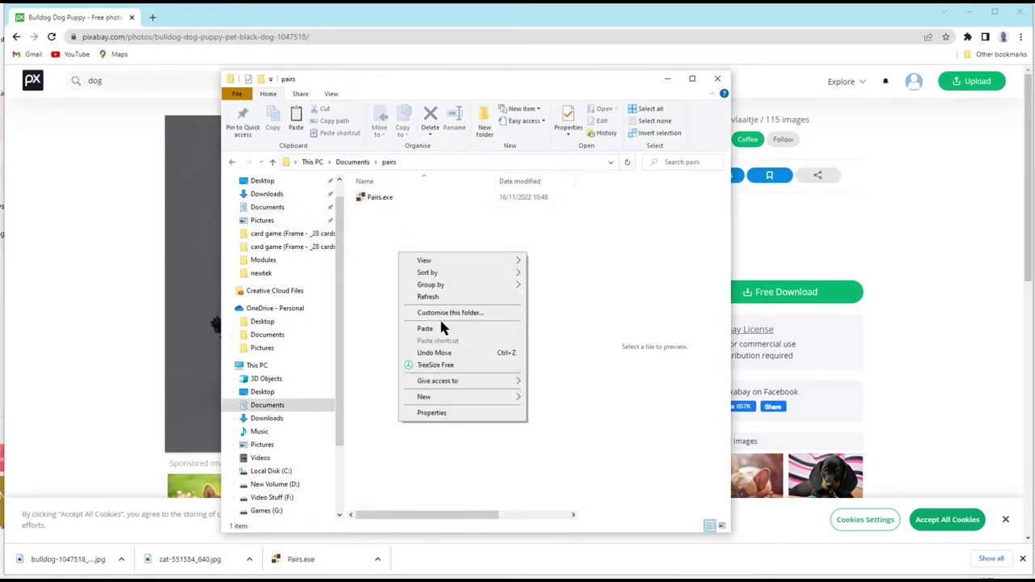
pyautogui.click(444, 332)
pyautogui.click(479, 396)
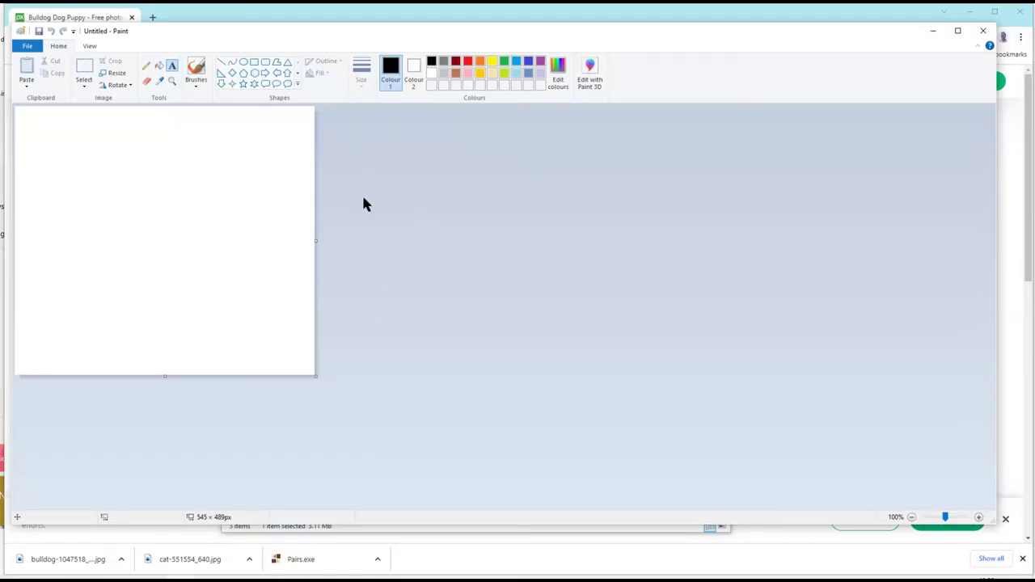
# Write 'cat' on the canvas and crop it to 253×225 pixels
pyautogui.click(171, 64)
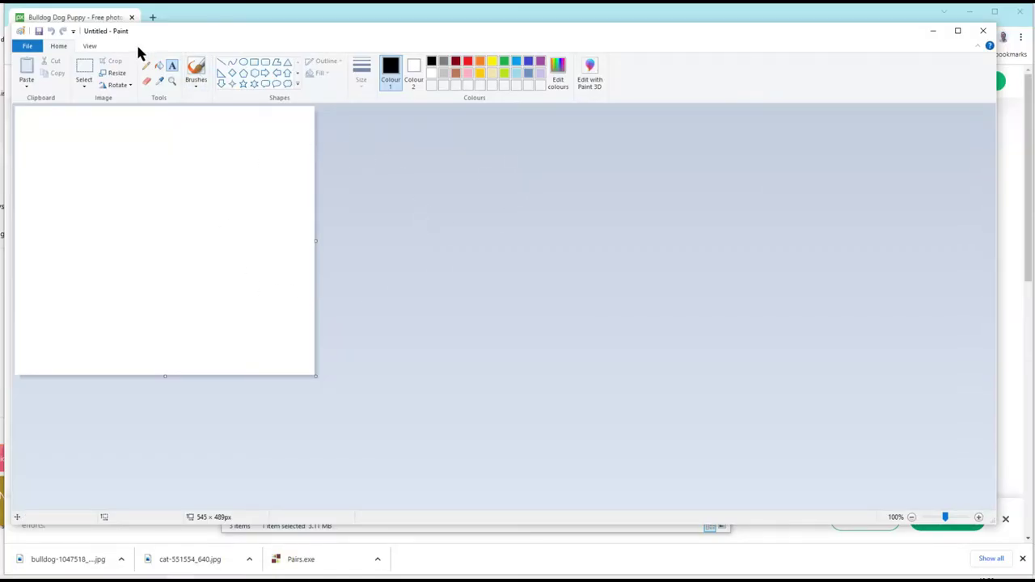
pyautogui.click(56, 211)
pyautogui.write('cat')
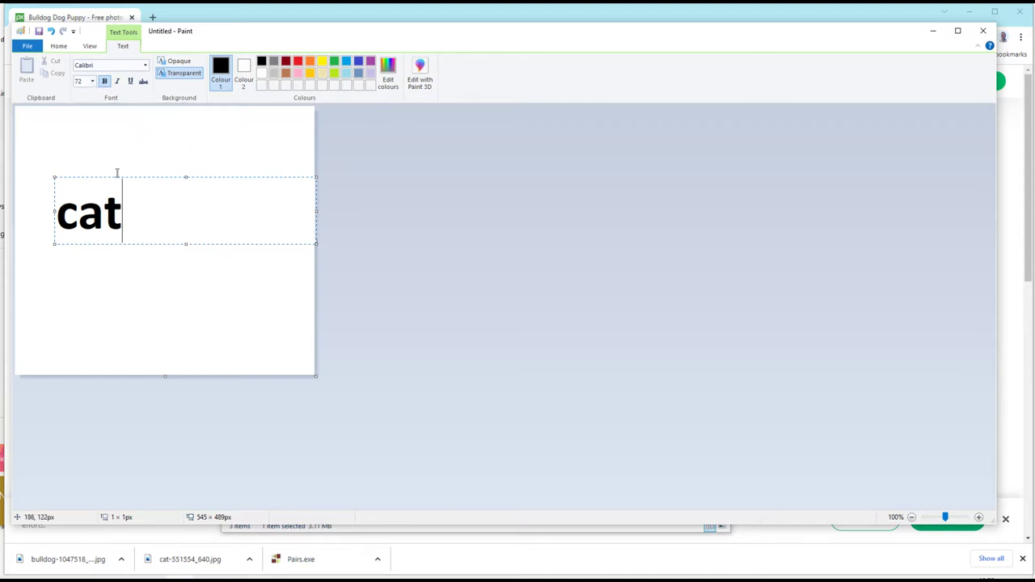
pyautogui.moveTo(115, 176); pyautogui.dragTo(103, 129)
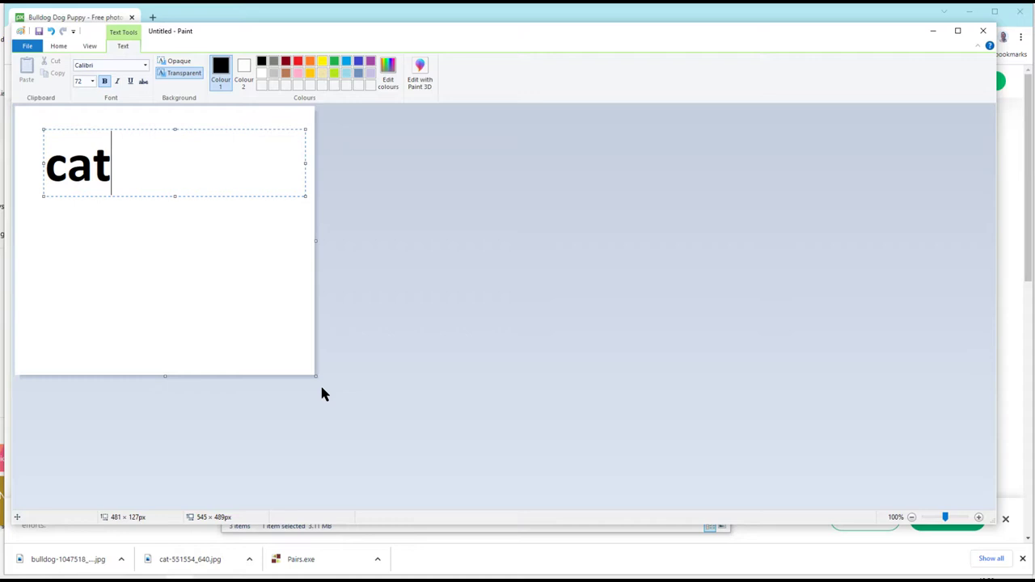
pyautogui.moveTo(312, 371); pyautogui.dragTo(155, 231)
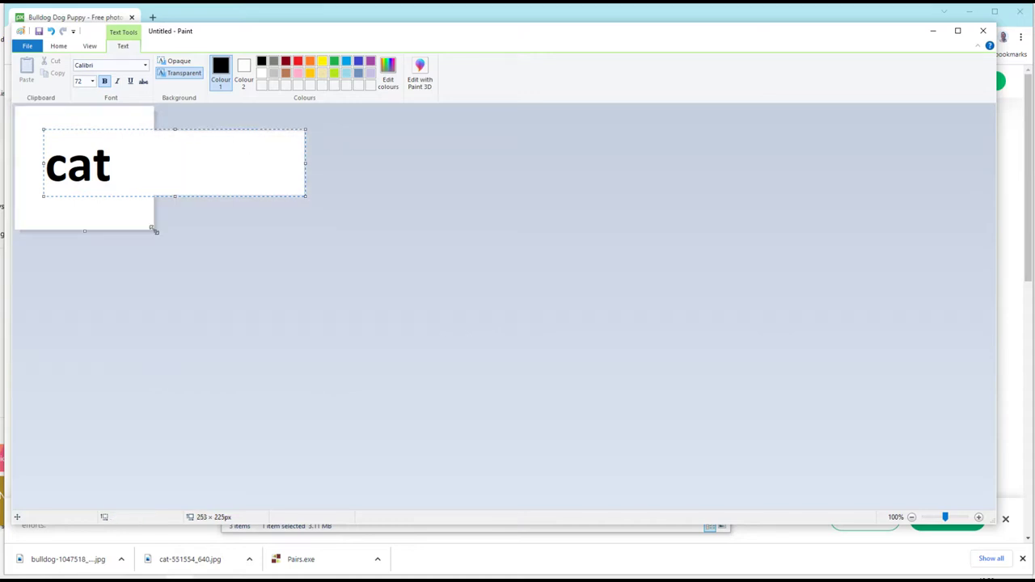
# Save the picture as cat2.png in Documents > pairs
pyautogui.click(28, 46)
pyautogui.click(86, 137)
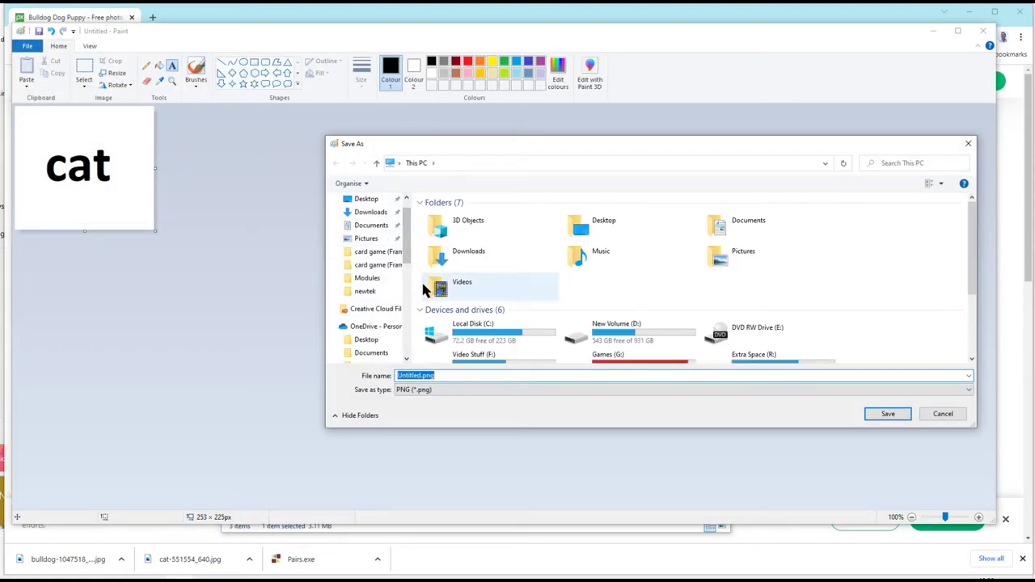
pyautogui.click(384, 225)
pyautogui.doubleClick(485, 271)
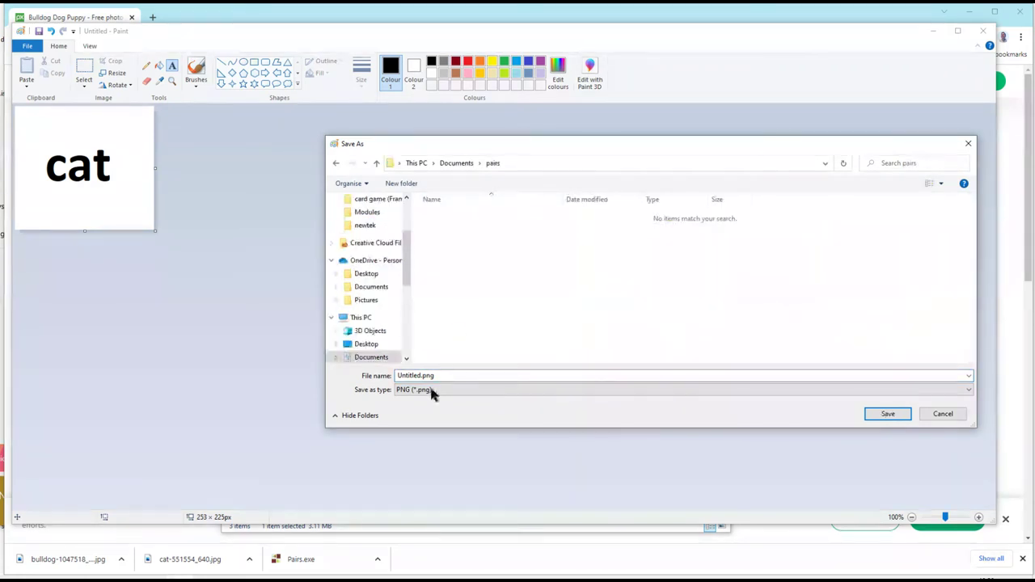
pyautogui.click(434, 377)
pyautogui.write('cat2')
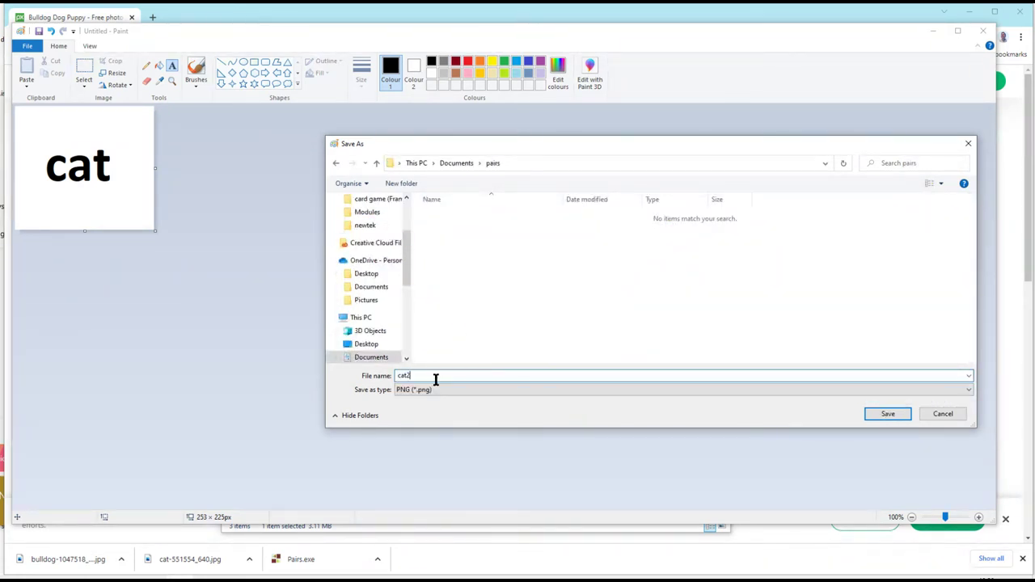
pyautogui.press('Return')
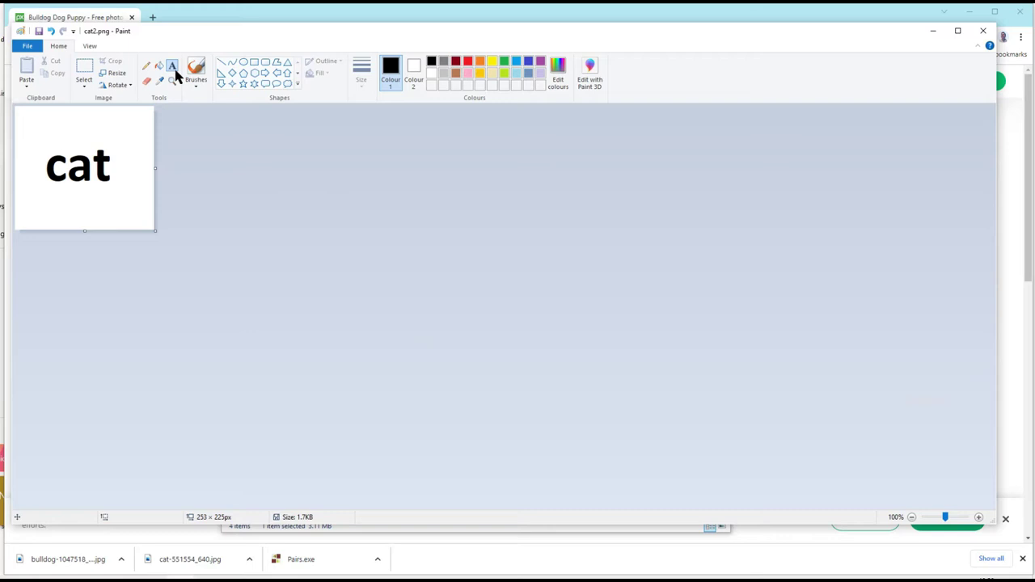
# Start a new blank image without re-saving and write 'dog' near its top-left
pyautogui.click(32, 50)
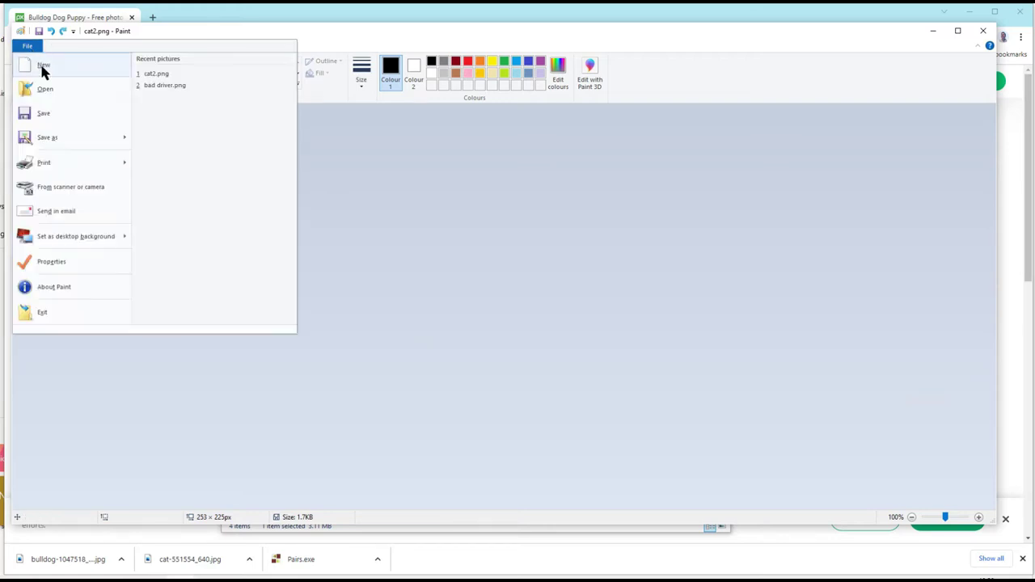
pyautogui.click(40, 67)
pyautogui.click(520, 287)
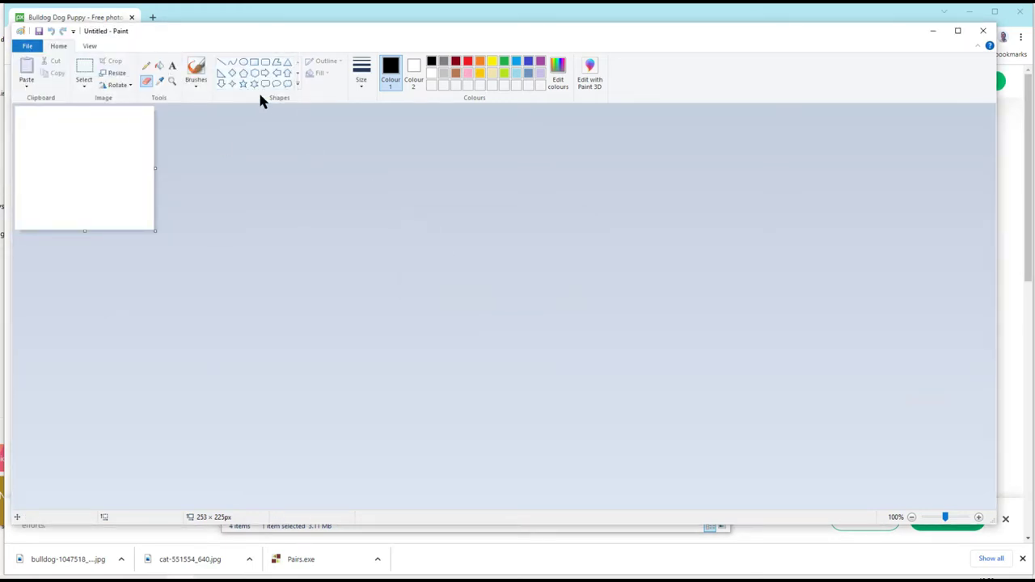
pyautogui.click(171, 66)
pyautogui.click(54, 137)
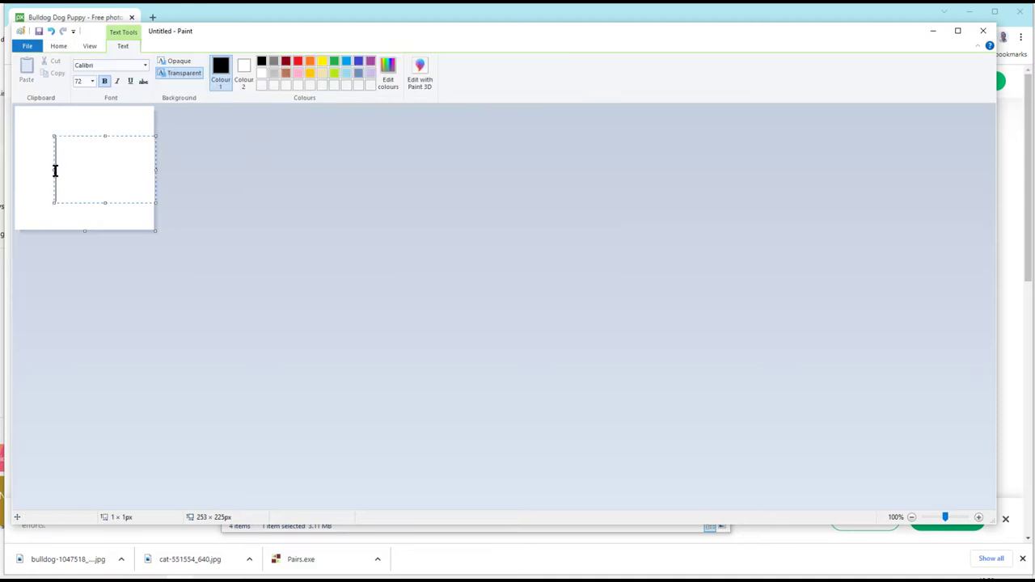
pyautogui.write('dog')
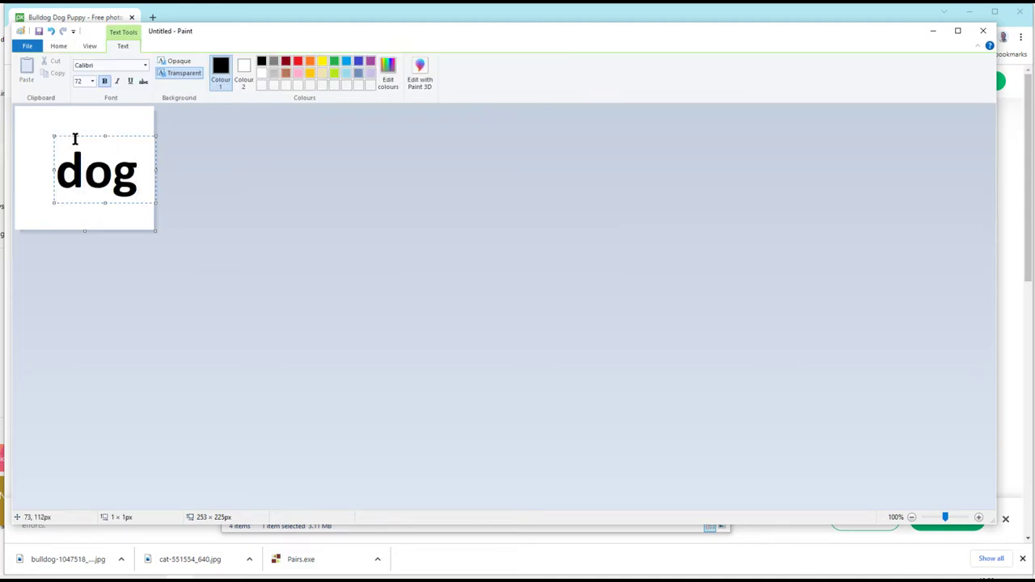
pyautogui.moveTo(74, 134); pyautogui.dragTo(55, 130)
# Save the dog picture as dog2.png in the pairs folder
pyautogui.click(27, 46)
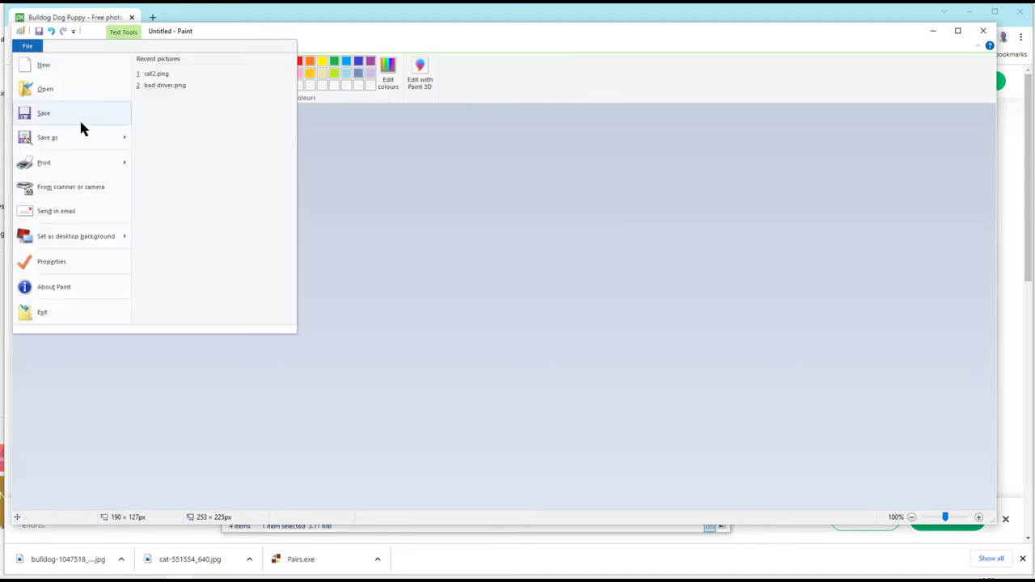
pyautogui.click(81, 137)
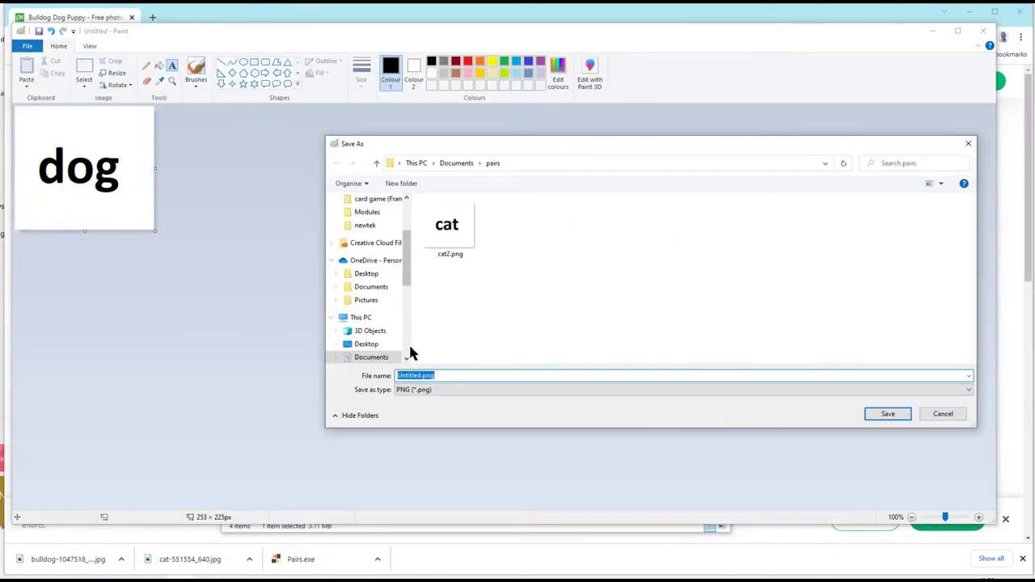
pyautogui.write('dog2')
pyautogui.press('Return')
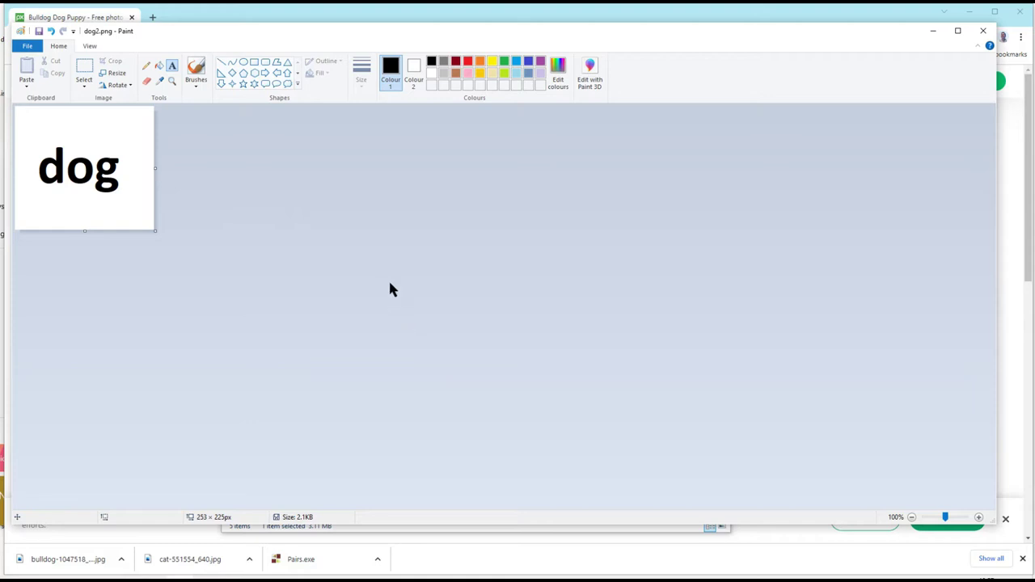
pyautogui.hotkey('alt', 'Tab')
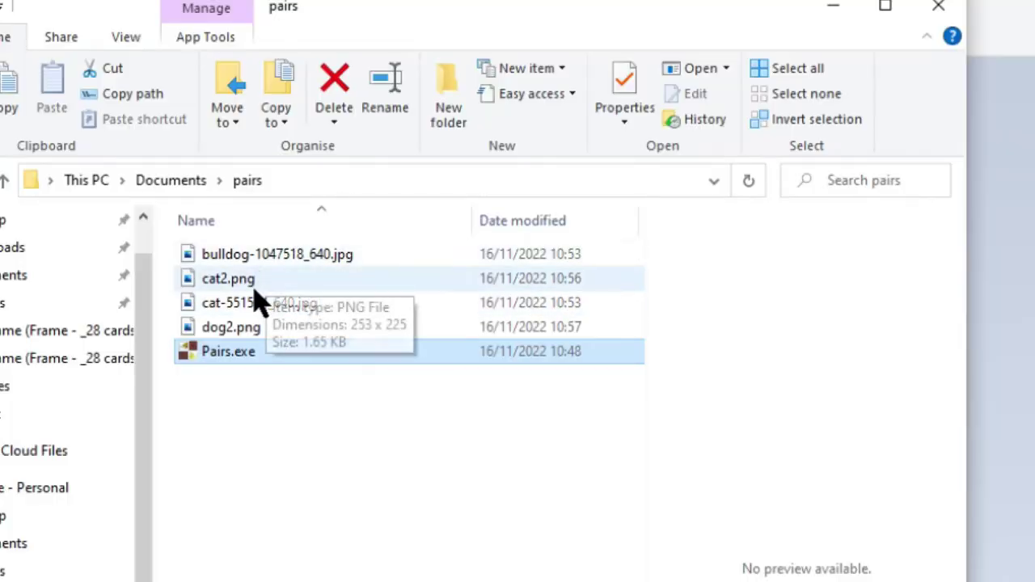
# Rename the bulldog photo to dog1.jpg
pyautogui.click(250, 259)
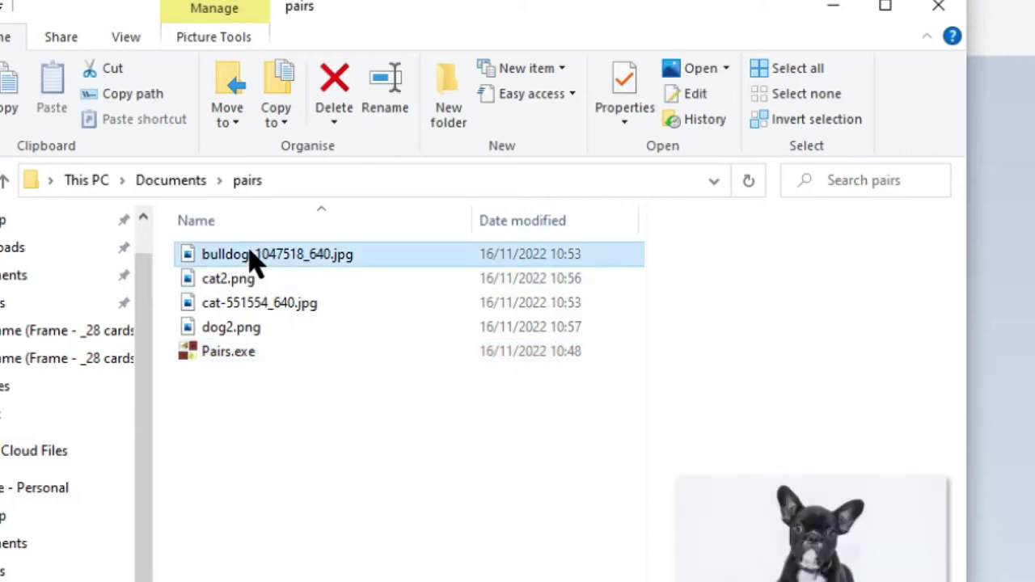
pyautogui.rightClick(250, 255)
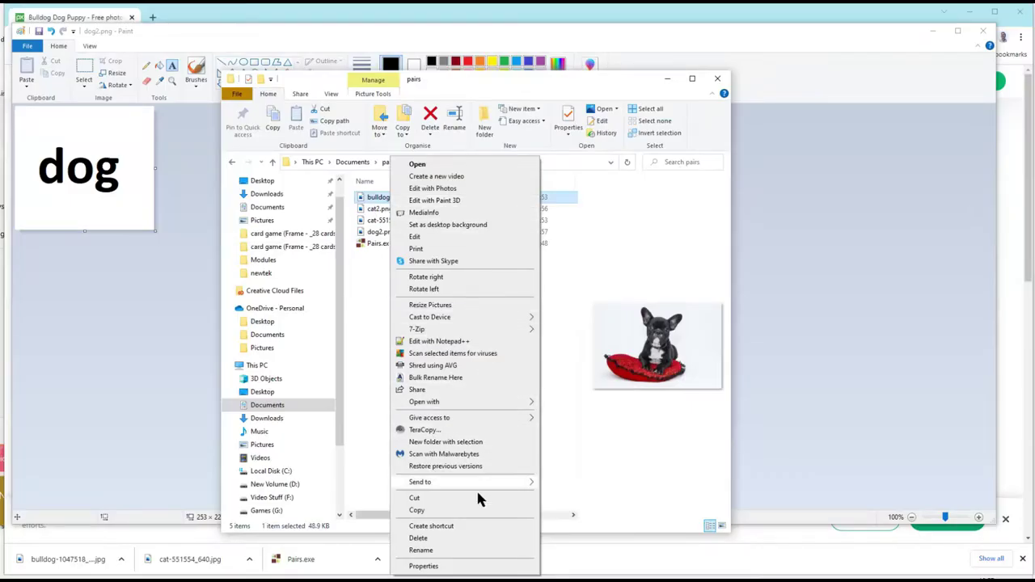
pyautogui.click(468, 550)
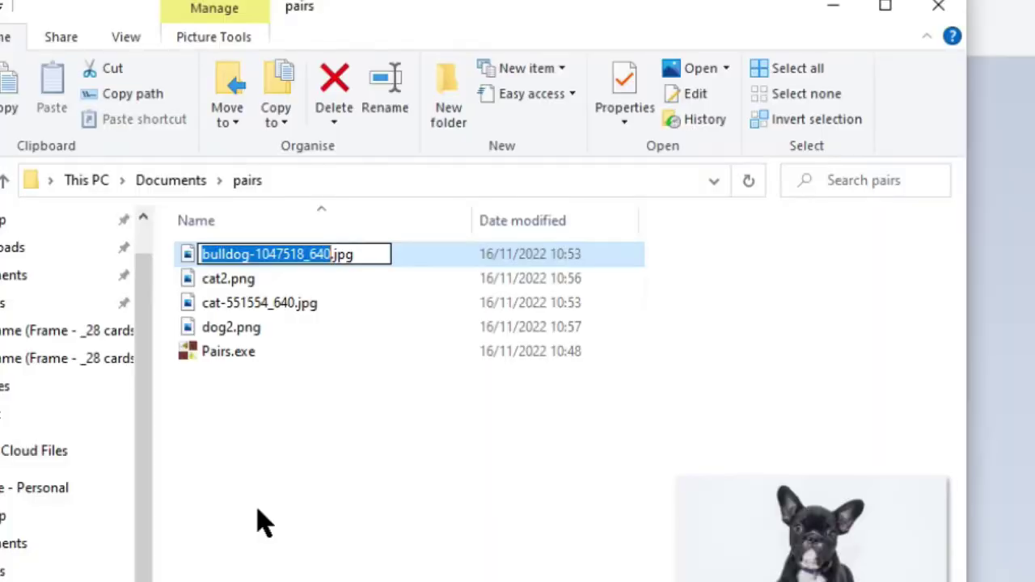
pyautogui.write('dog1')
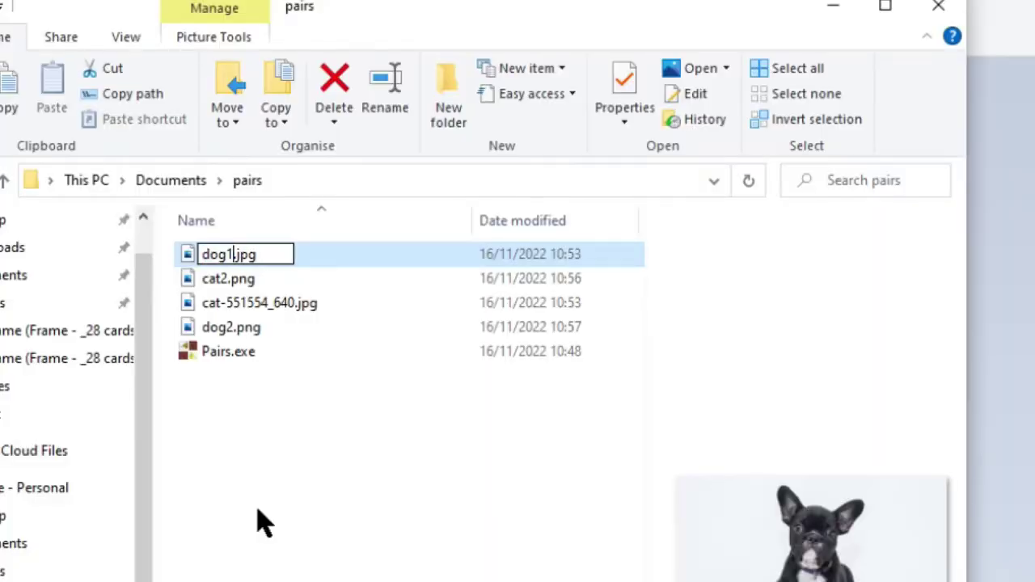
pyautogui.press('Return')
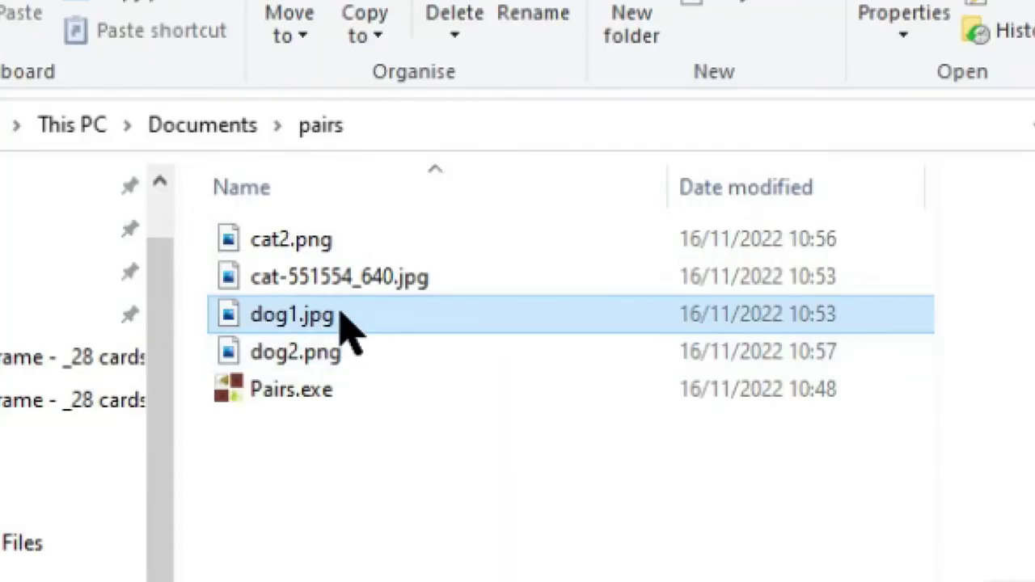
# Rename the kitten photo to cat1.jpg
pyautogui.rightClick(358, 287)
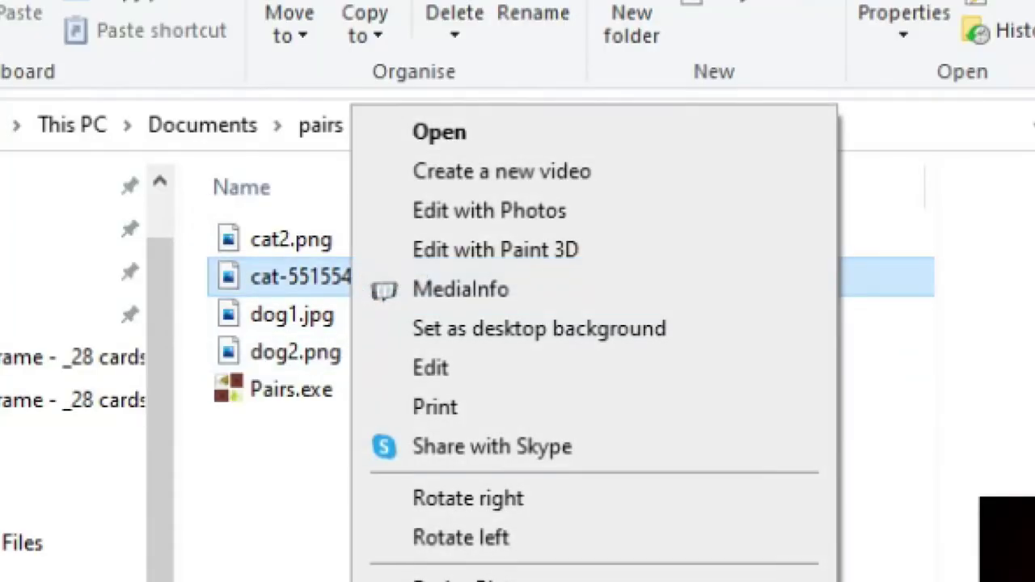
pyautogui.write('mcat1')
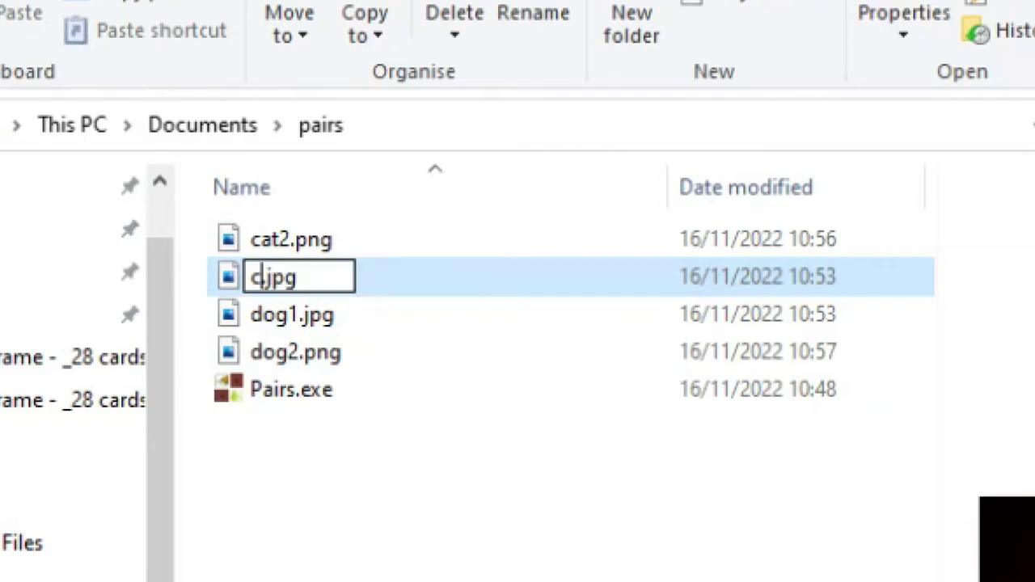
pyautogui.press('Return')
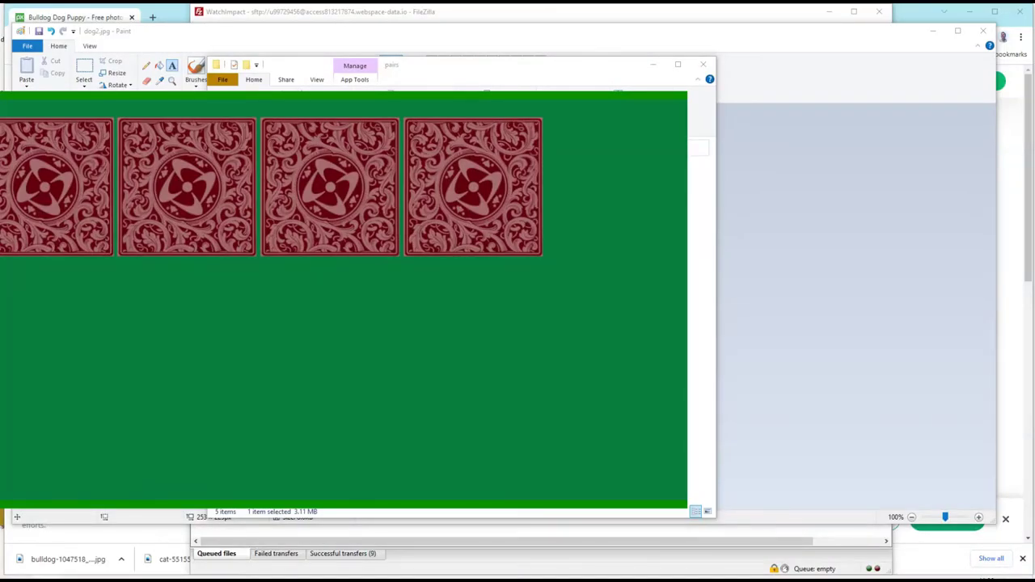
# Check the French Animals folder, then copy Pairs.exe from the pairs folder
pyautogui.click(373, 186)
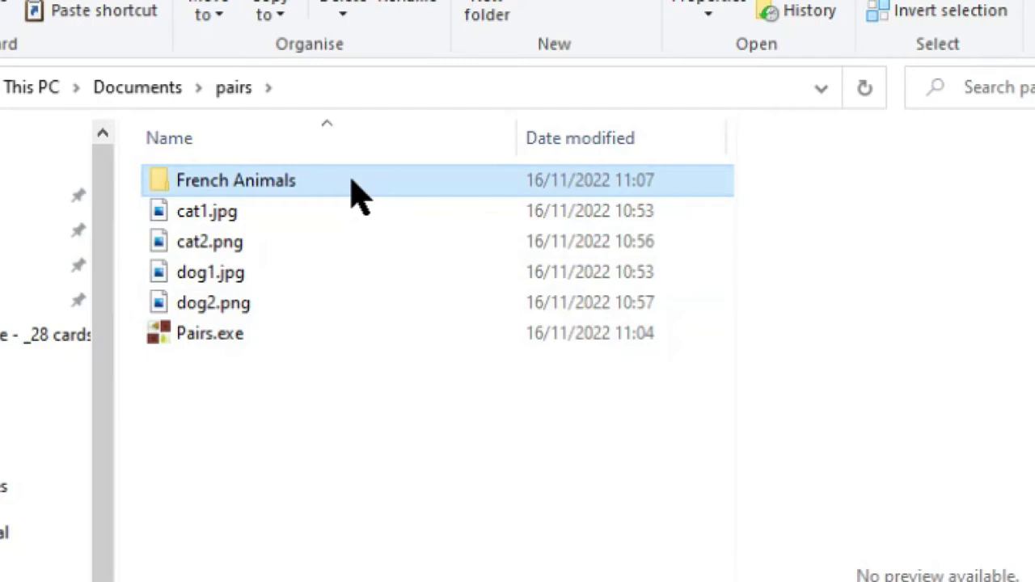
pyautogui.doubleClick(359, 194)
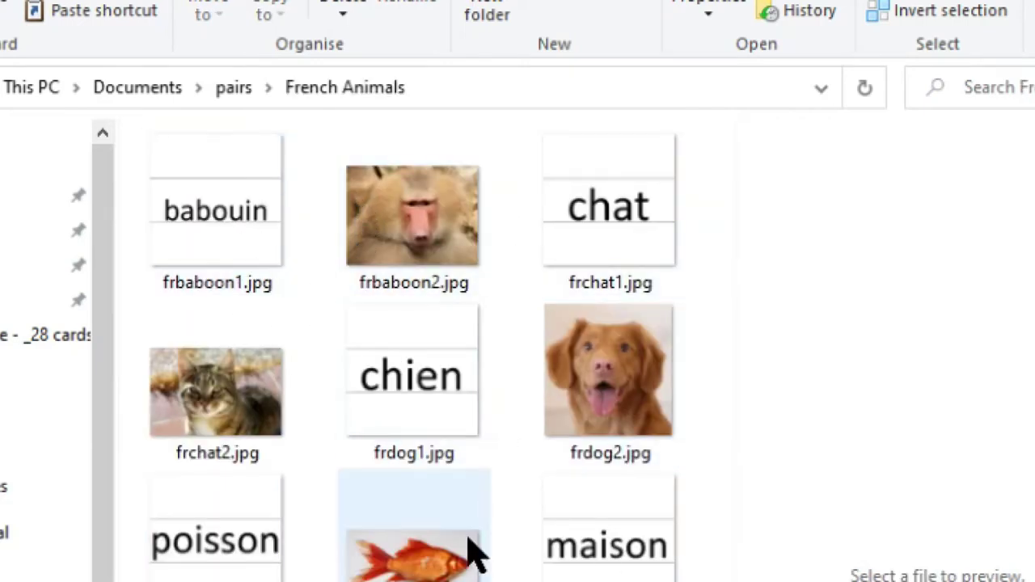
pyautogui.hotkey('alt', 'Left')
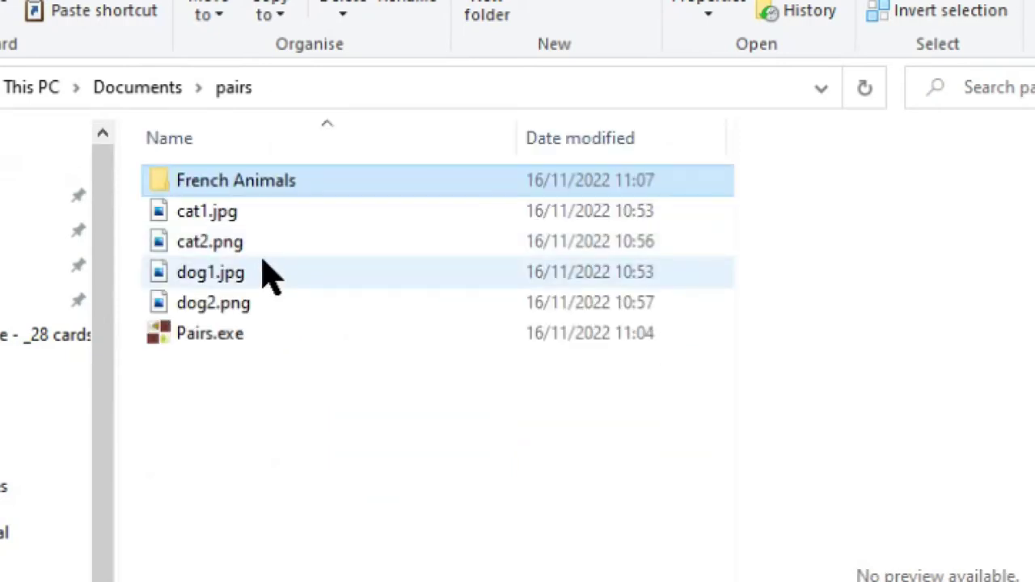
pyautogui.click(253, 334)
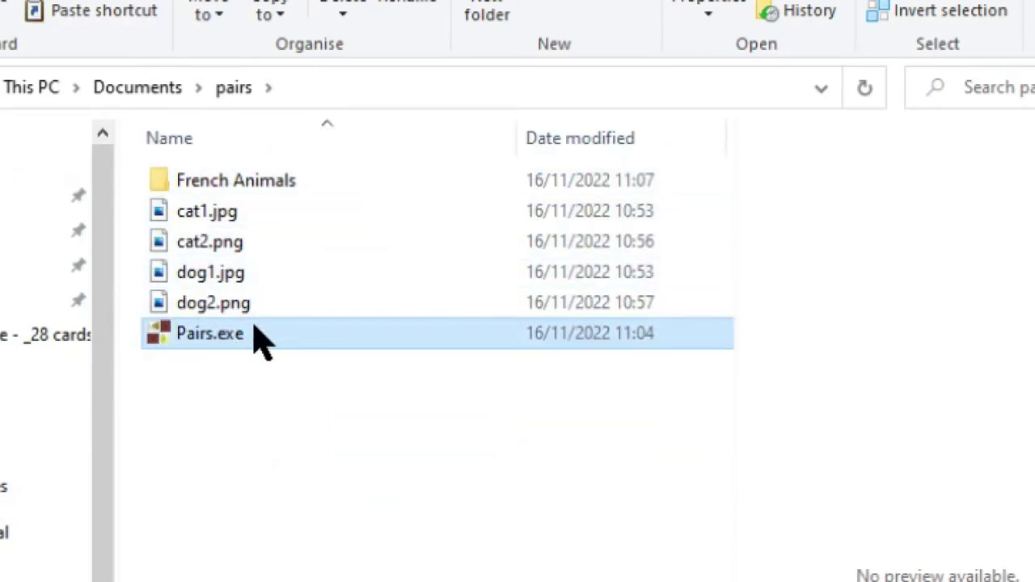
pyautogui.rightClick(254, 333)
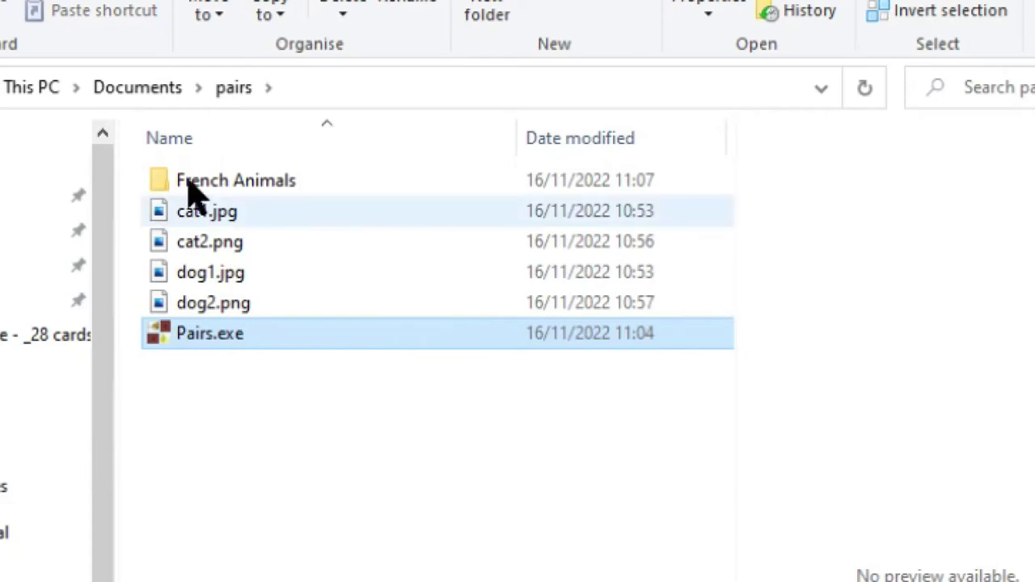
# Paste Pairs.exe into French Animals and launch the copy
pyautogui.doubleClick(231, 185)
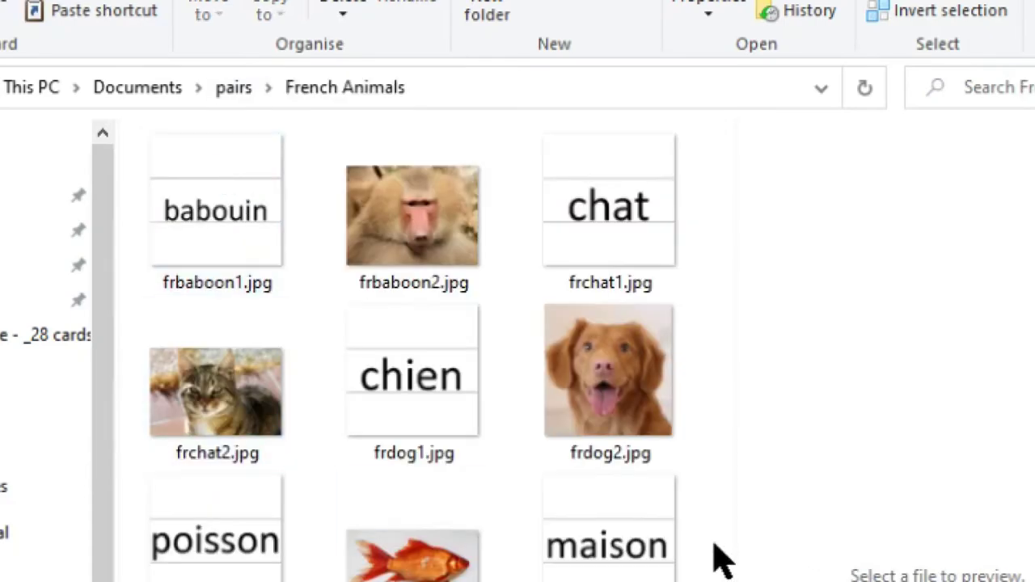
pyautogui.rightClick(704, 554)
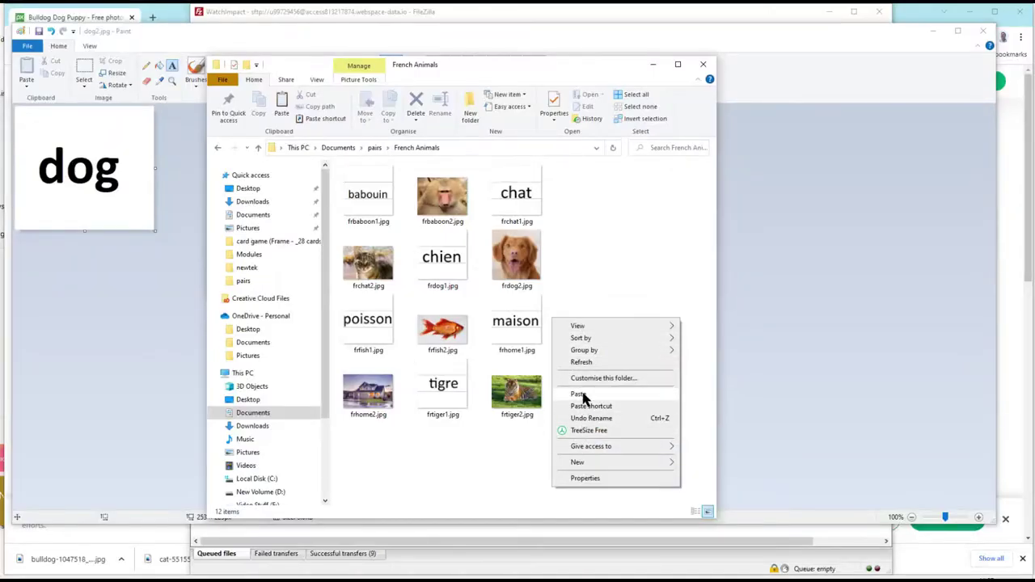
pyautogui.click(582, 395)
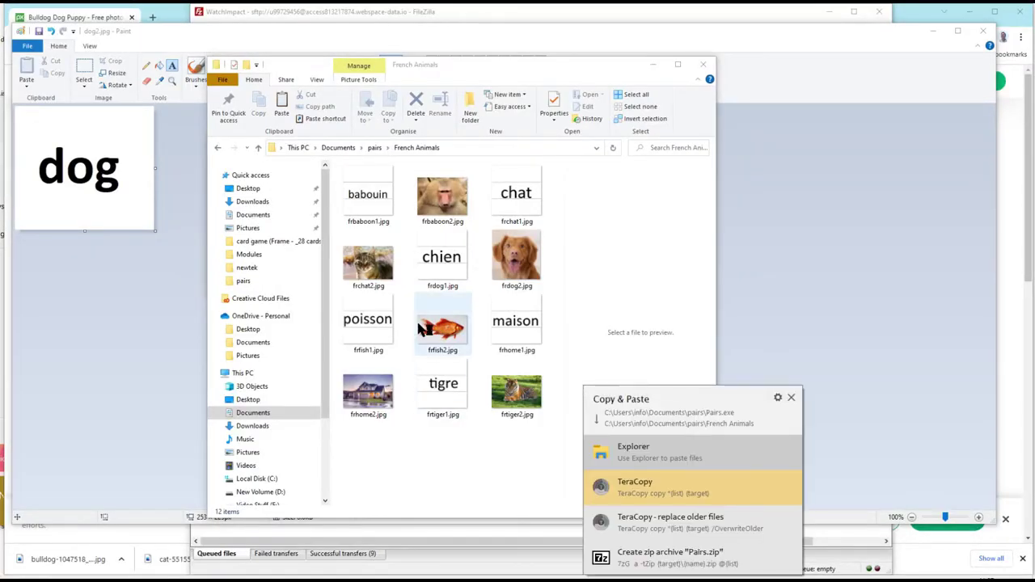
pyautogui.click(647, 483)
pyautogui.doubleClick(380, 443)
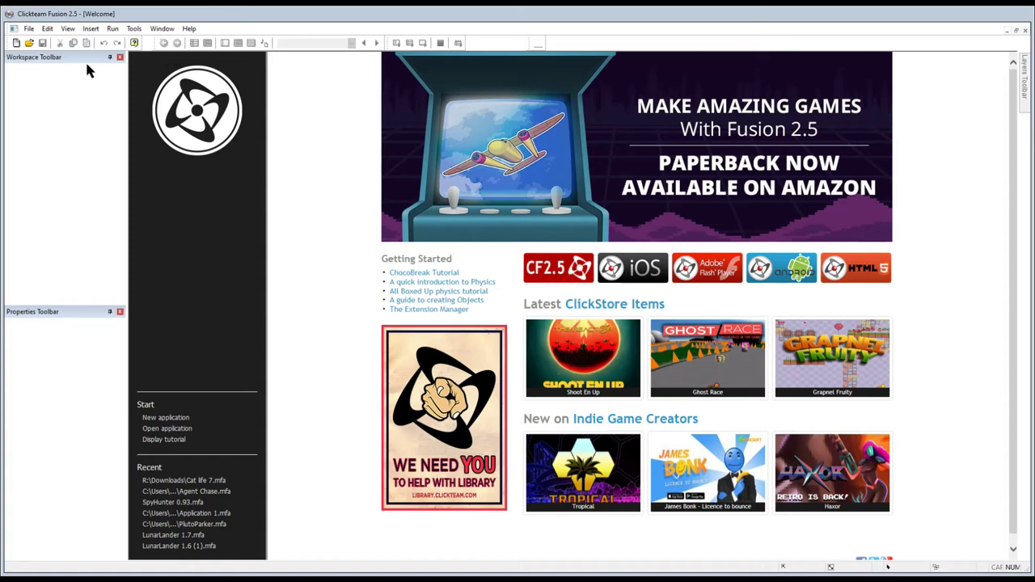
# Create Application 1 and set its window size to 1280 x 720
pyautogui.click(17, 42)
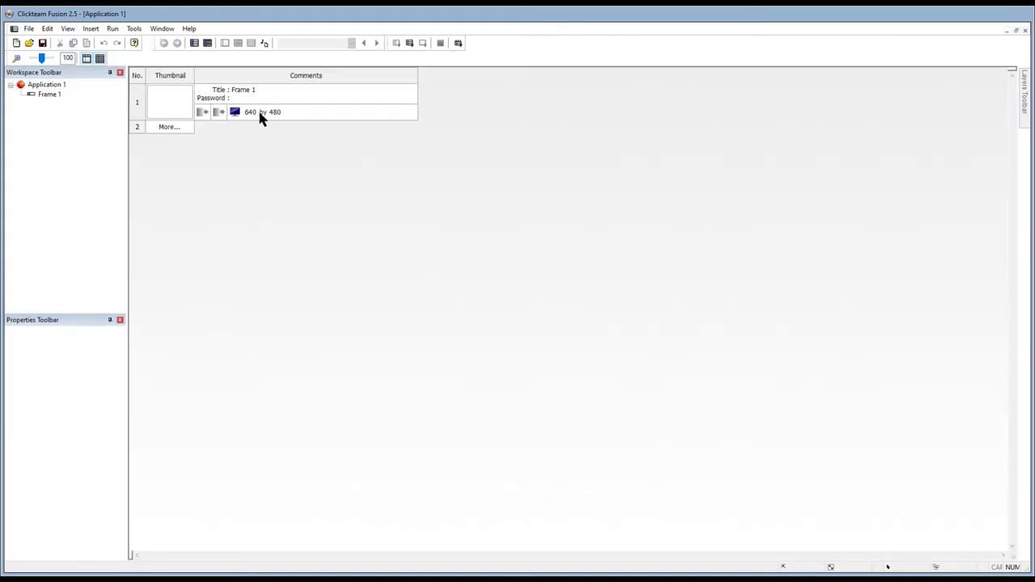
pyautogui.click(57, 86)
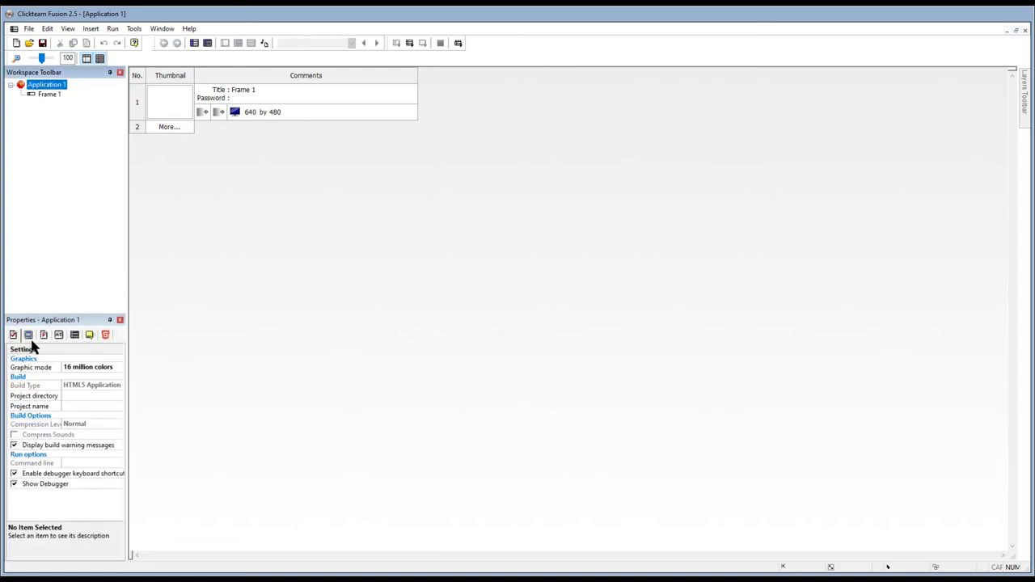
pyautogui.click(29, 335)
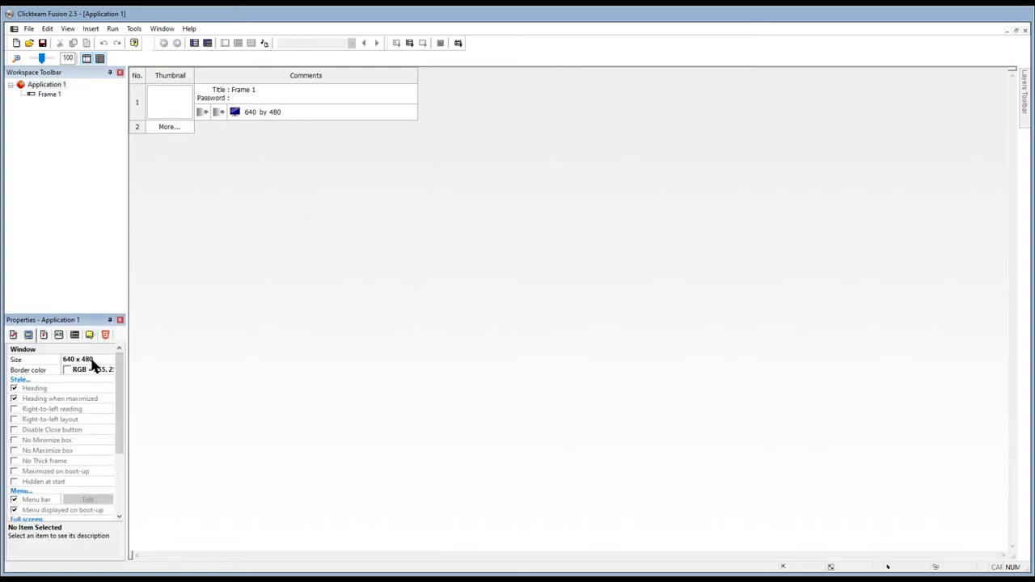
pyautogui.click(100, 360)
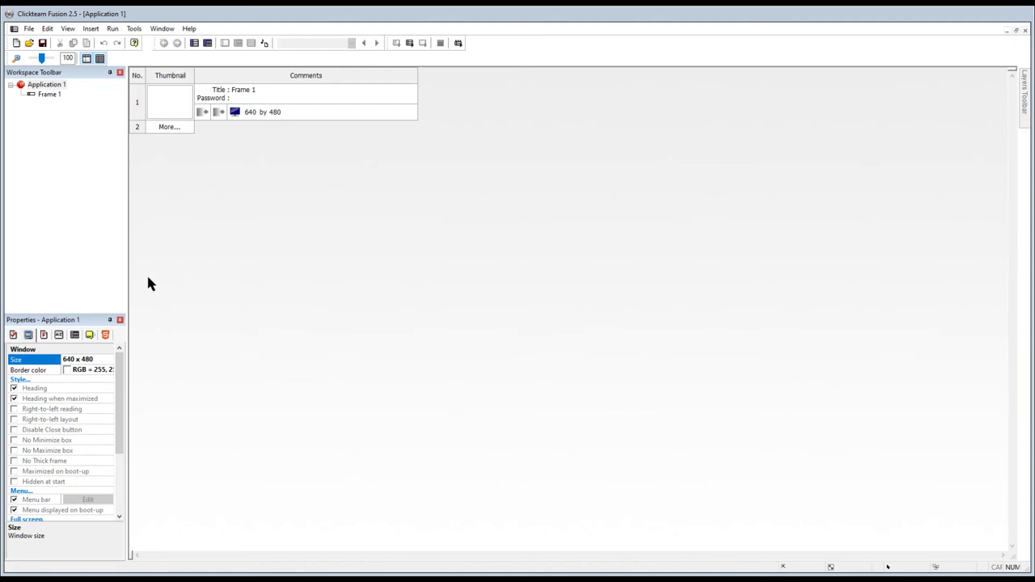
pyautogui.click(114, 360)
pyautogui.click(146, 380)
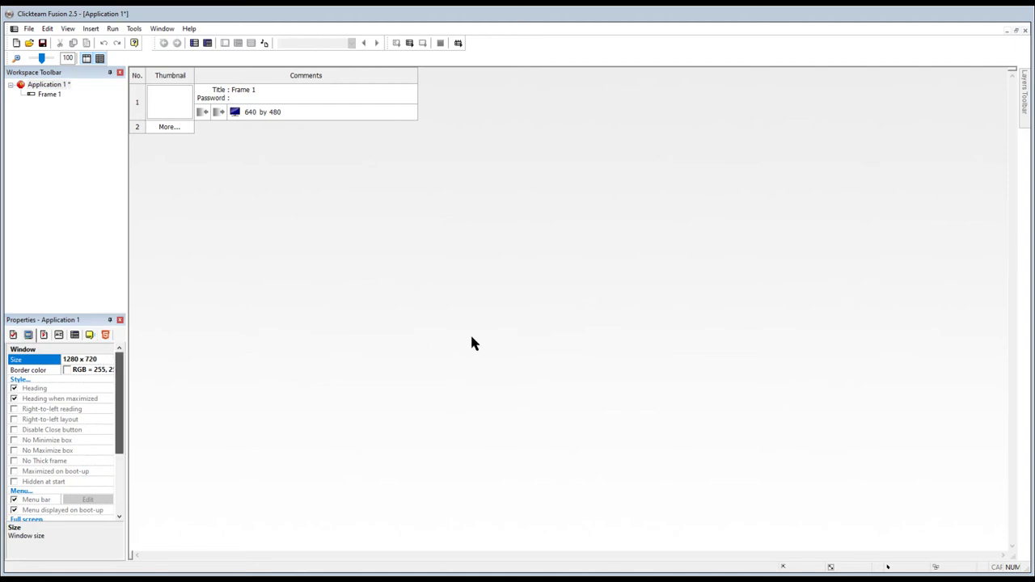
# In Frame 1, insert a new Active object onto the frame
pyautogui.doubleClick(140, 105)
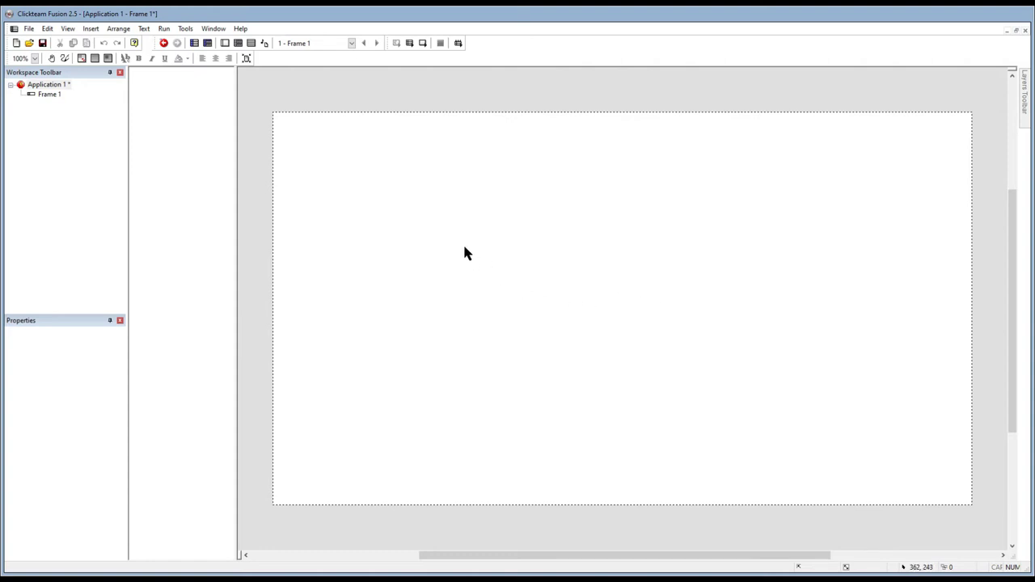
pyautogui.click(91, 28)
pyautogui.click(114, 65)
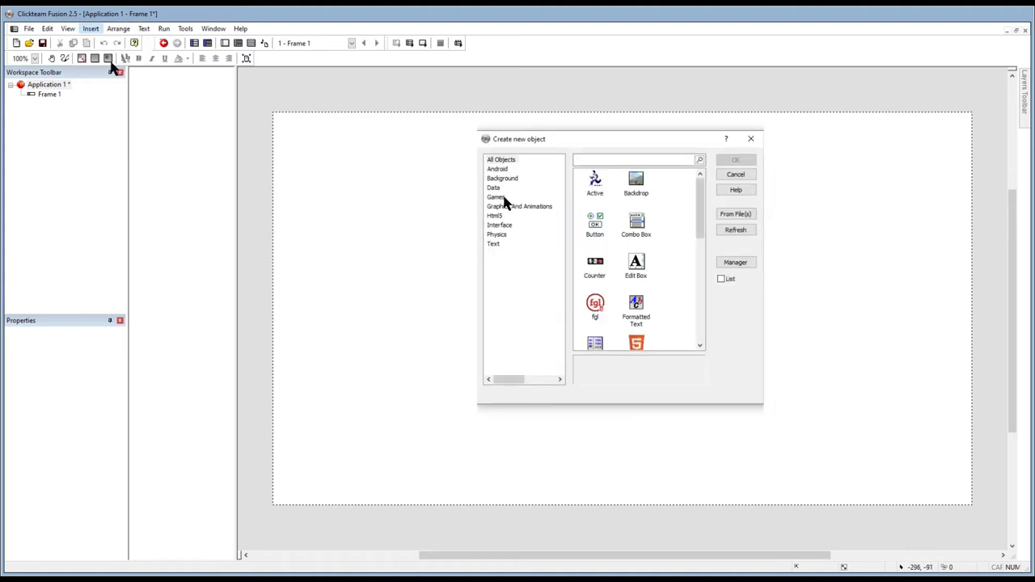
pyautogui.click(594, 181)
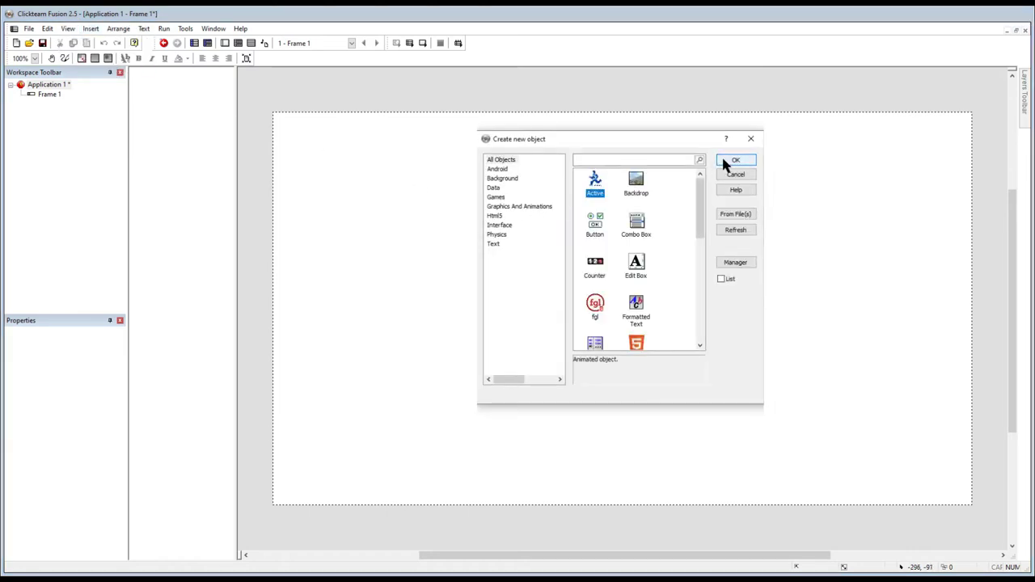
pyautogui.click(725, 164)
pyautogui.click(410, 189)
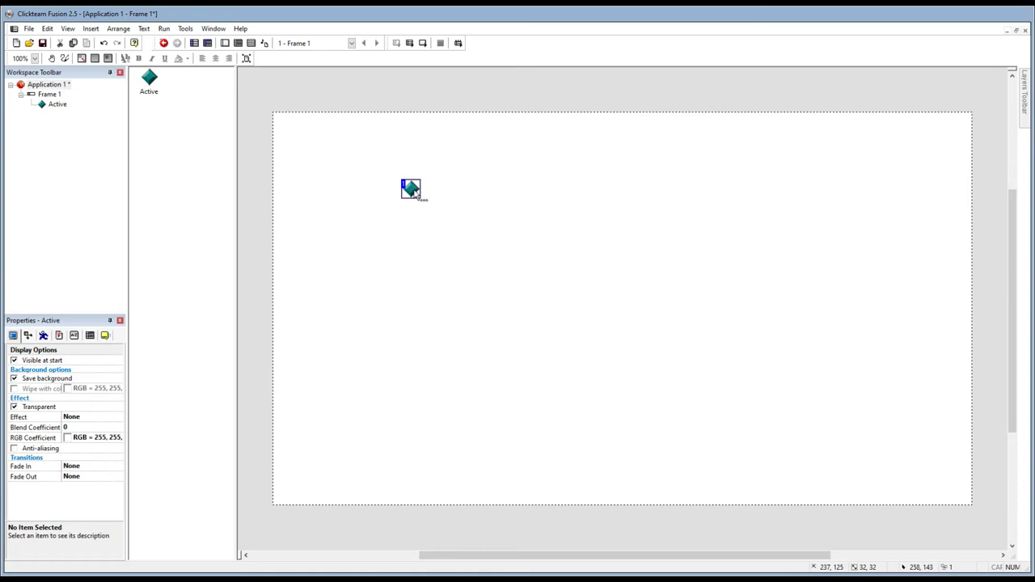
# Replace the Active object's image with the imported tortoise picture
pyautogui.click(412, 191)
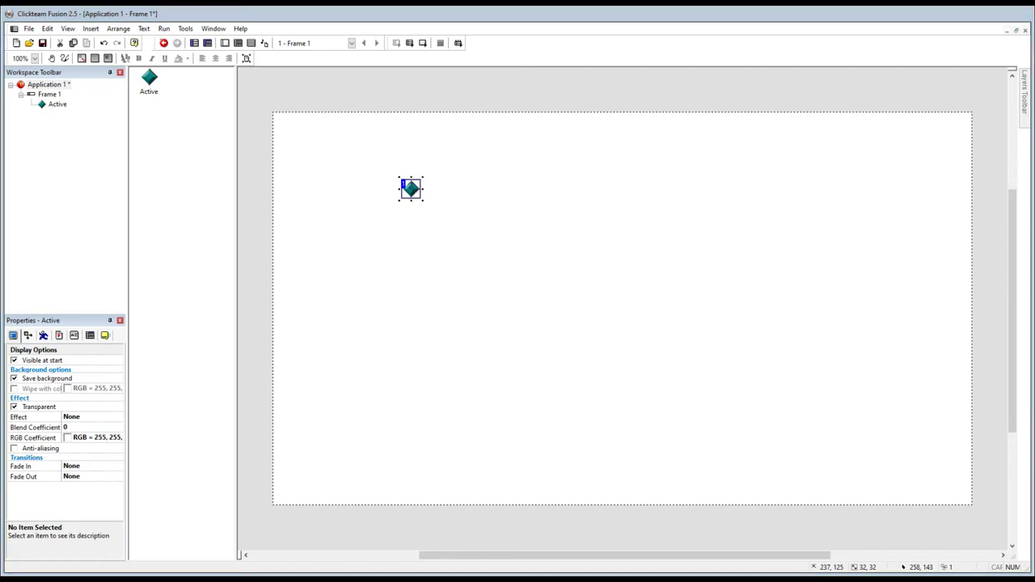
pyautogui.rightClick(417, 189)
pyautogui.click(434, 194)
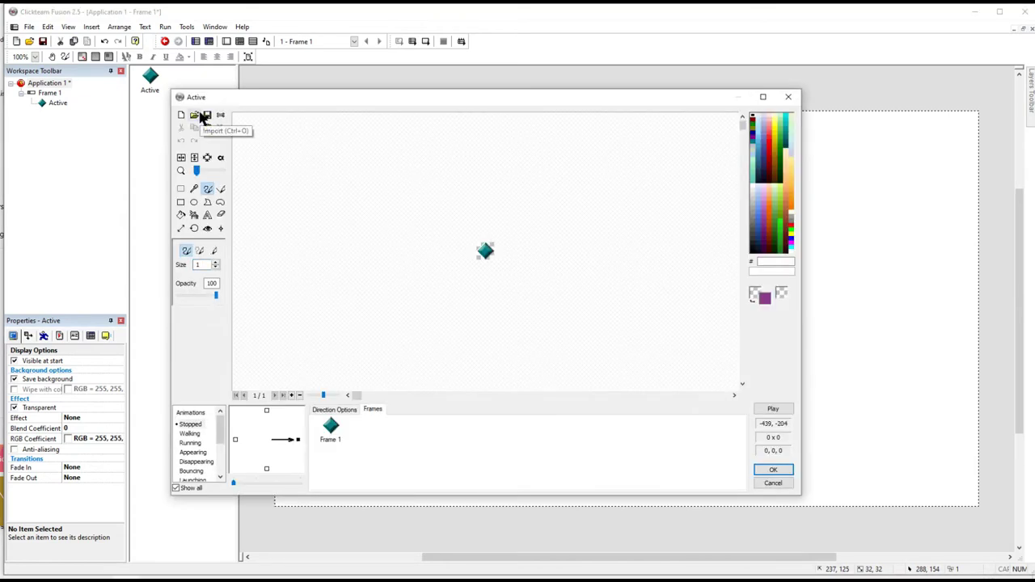
pyautogui.click(196, 116)
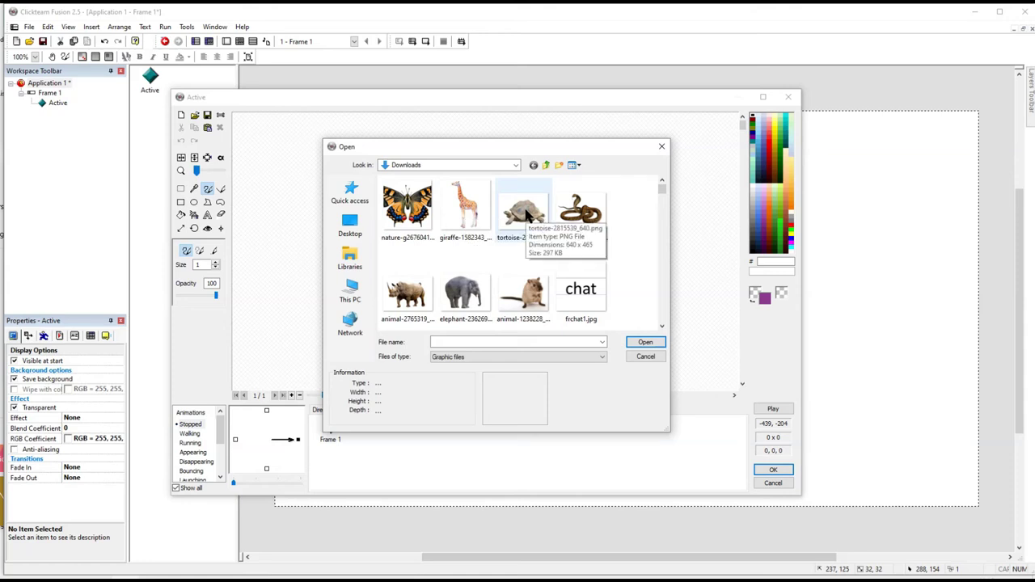
pyautogui.doubleClick(526, 214)
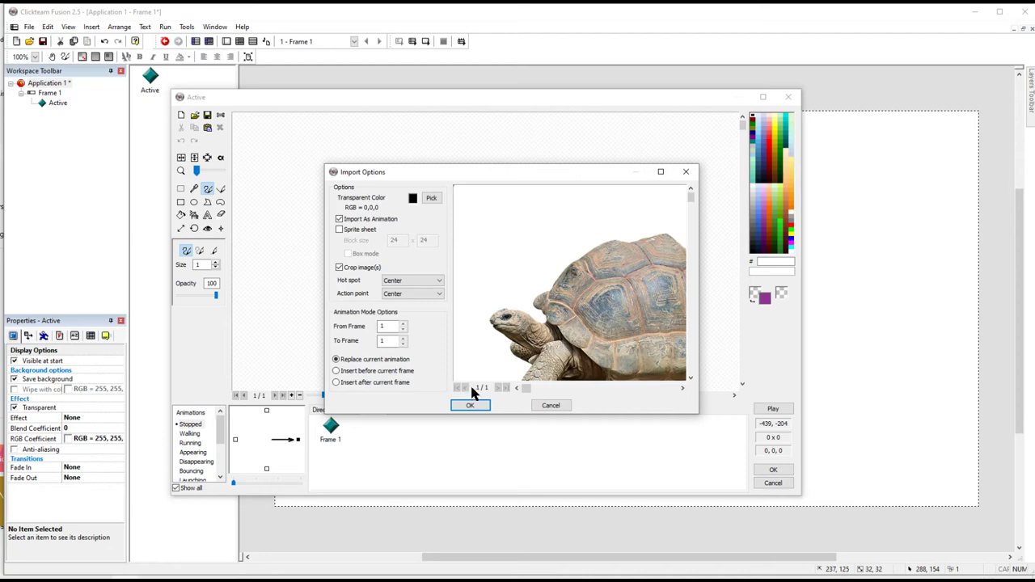
pyautogui.click(469, 403)
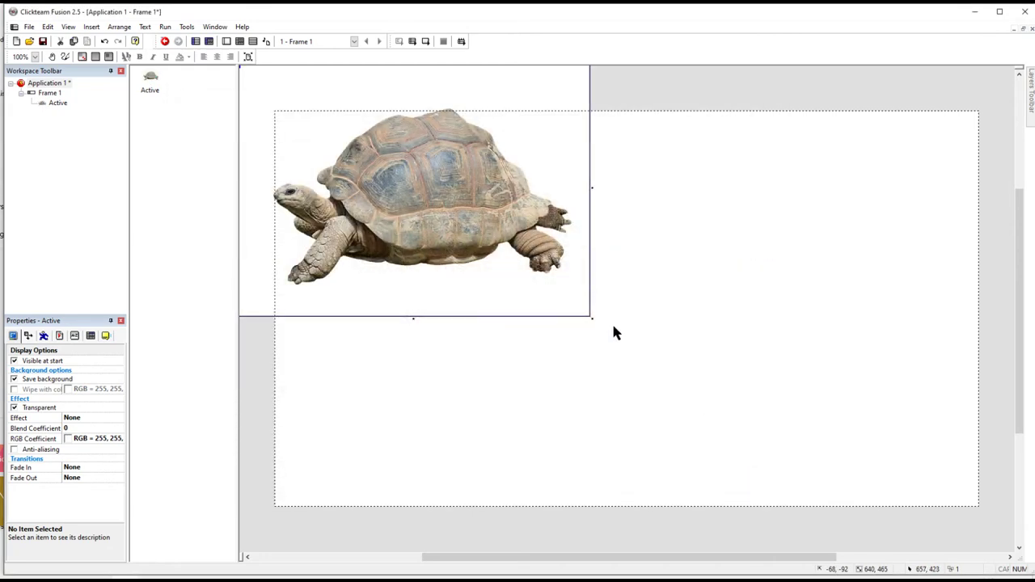
pyautogui.click(774, 471)
# Shrink the tortoise, reposition it, and add a second tortoise at the frame's right
pyautogui.click(670, 370)
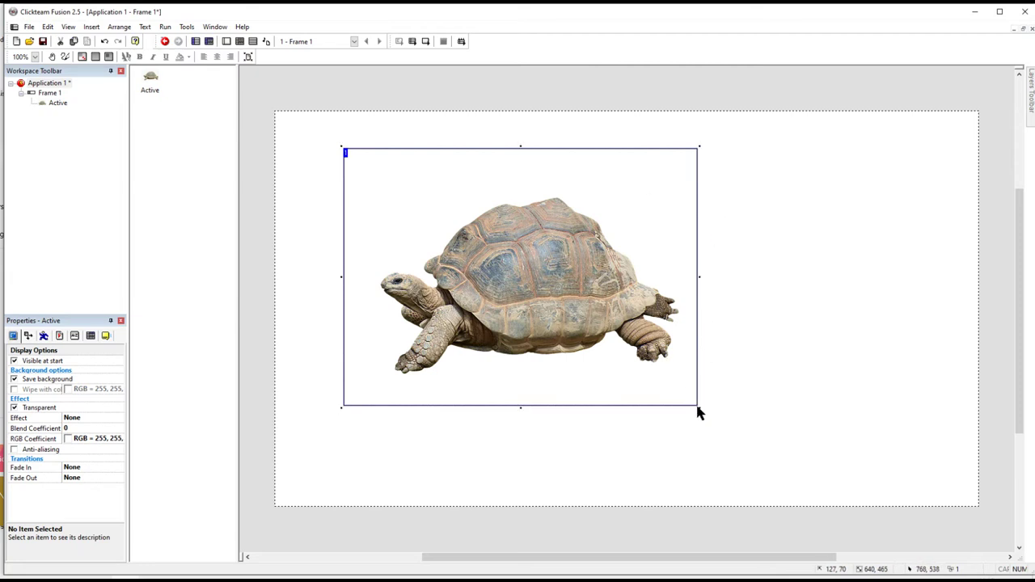
pyautogui.moveTo(699, 409); pyautogui.dragTo(500, 263)
pyautogui.moveTo(421, 182); pyautogui.dragTo(443, 205)
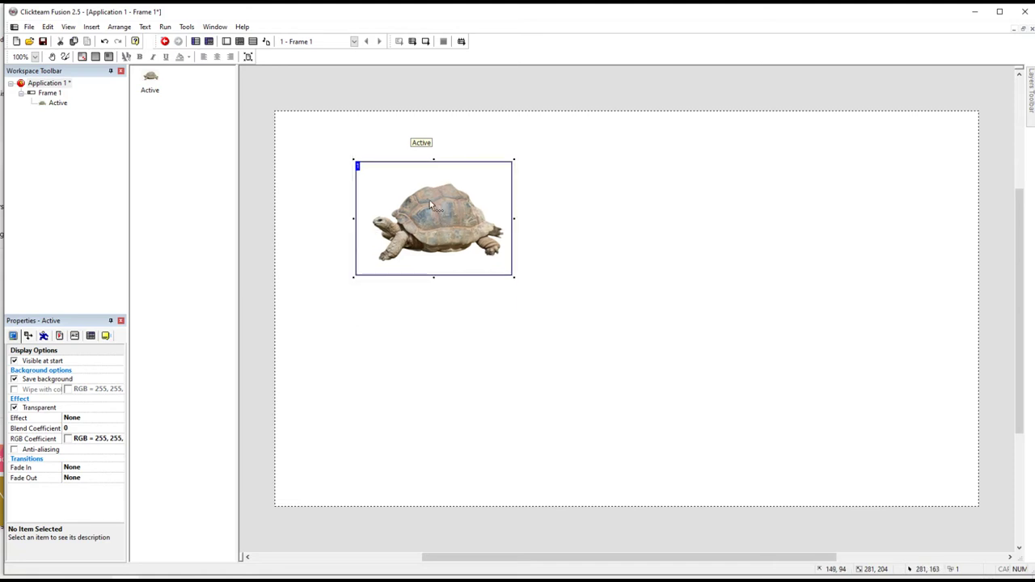
pyautogui.moveTo(160, 88); pyautogui.dragTo(813, 217)
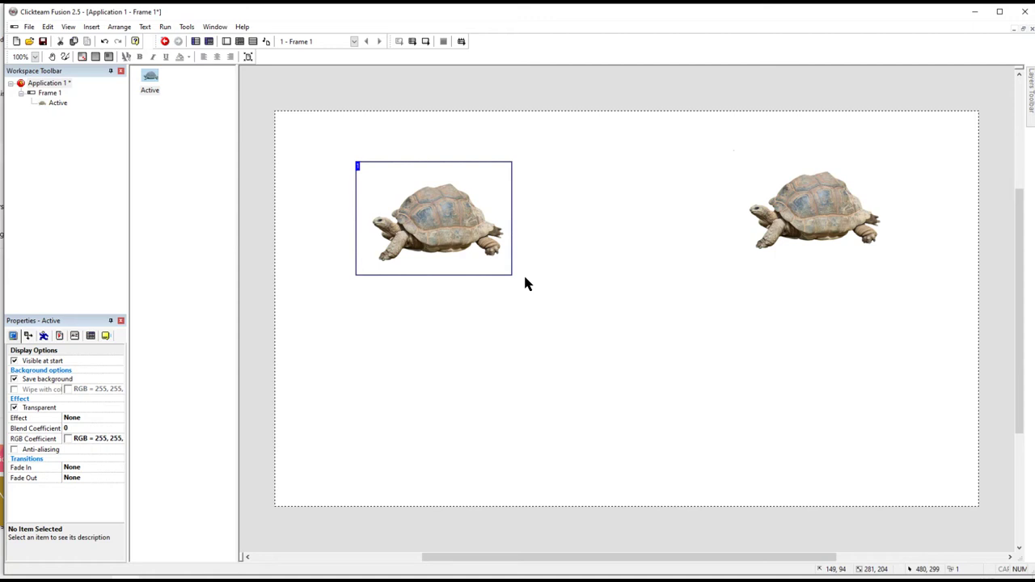
# Rename the object to 'tortoise'
pyautogui.click(106, 336)
pyautogui.click(72, 361)
pyautogui.write('tortoise')
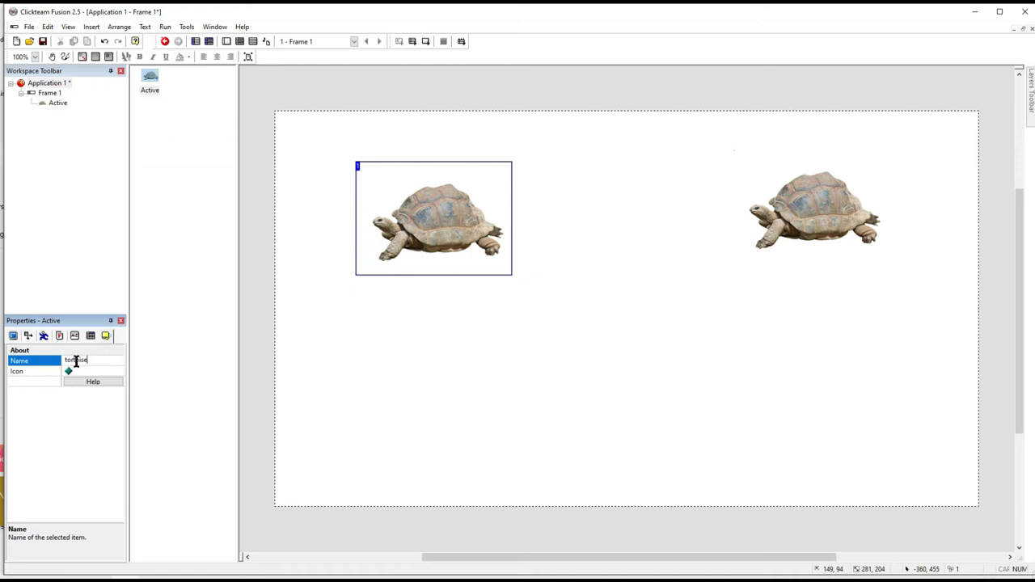
pyautogui.press('Return')
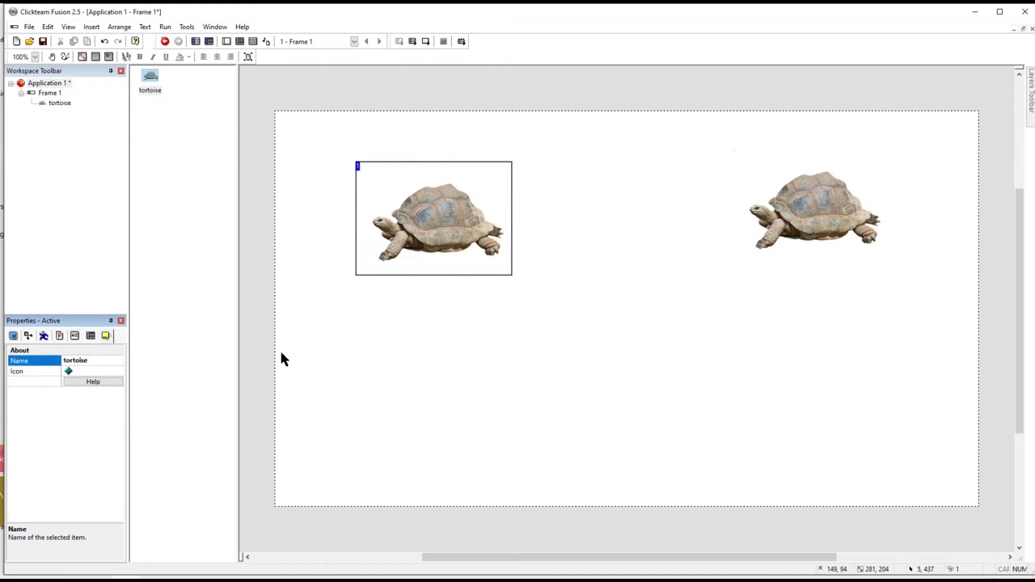
pyautogui.click(466, 339)
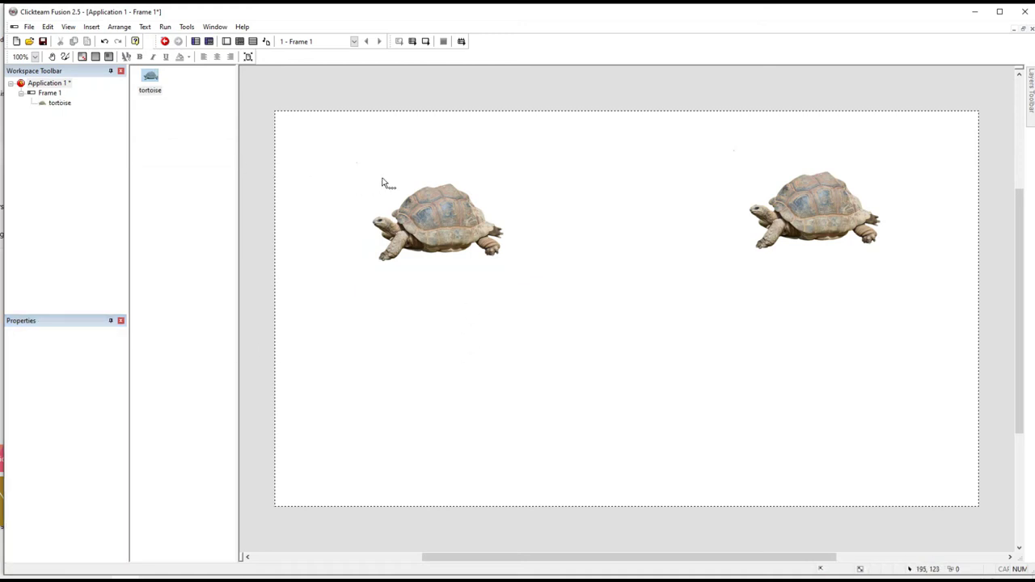
# Insert another new Active object onto the frame
pyautogui.click(91, 27)
pyautogui.click(101, 42)
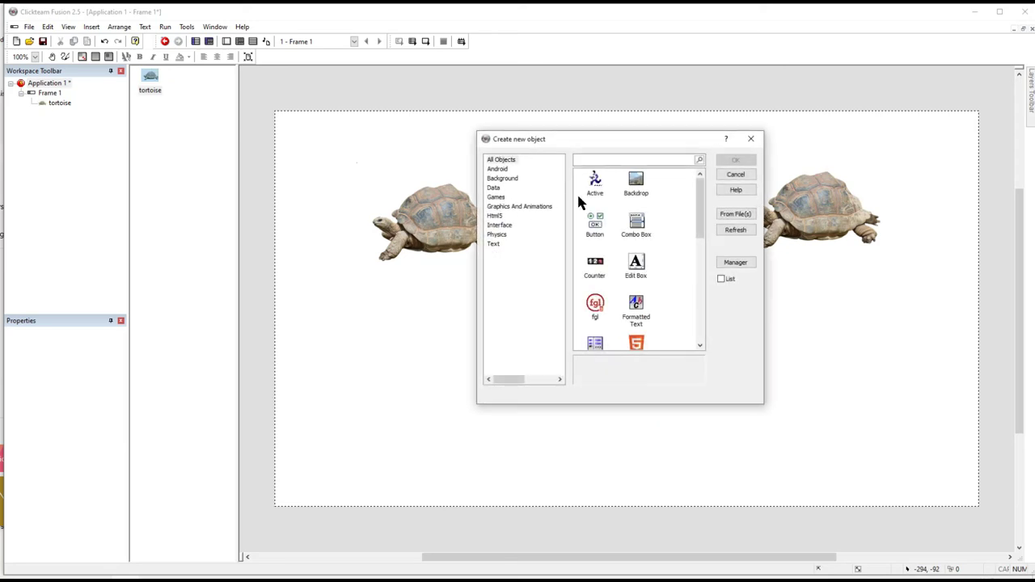
pyautogui.click(595, 182)
pyautogui.click(735, 160)
pyautogui.click(435, 329)
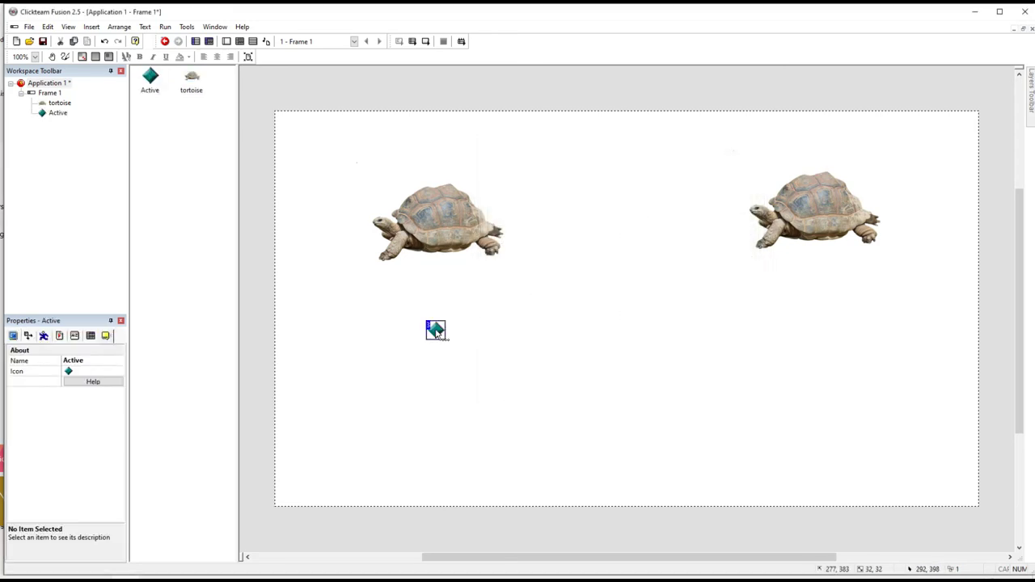
# Import the gerbil picture from Downloads as the object's image
pyautogui.rightClick(436, 331)
pyautogui.click(449, 337)
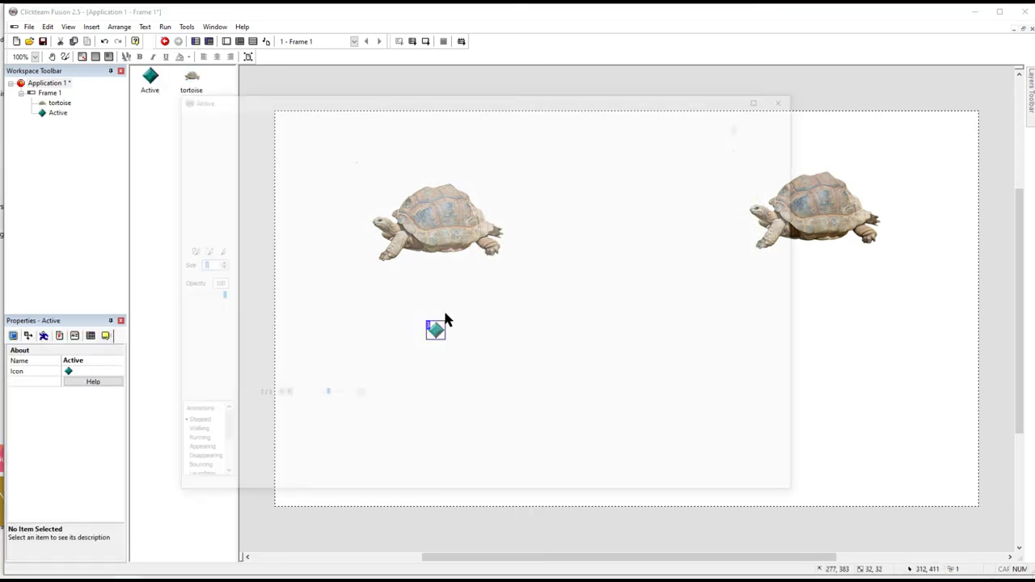
pyautogui.click(195, 117)
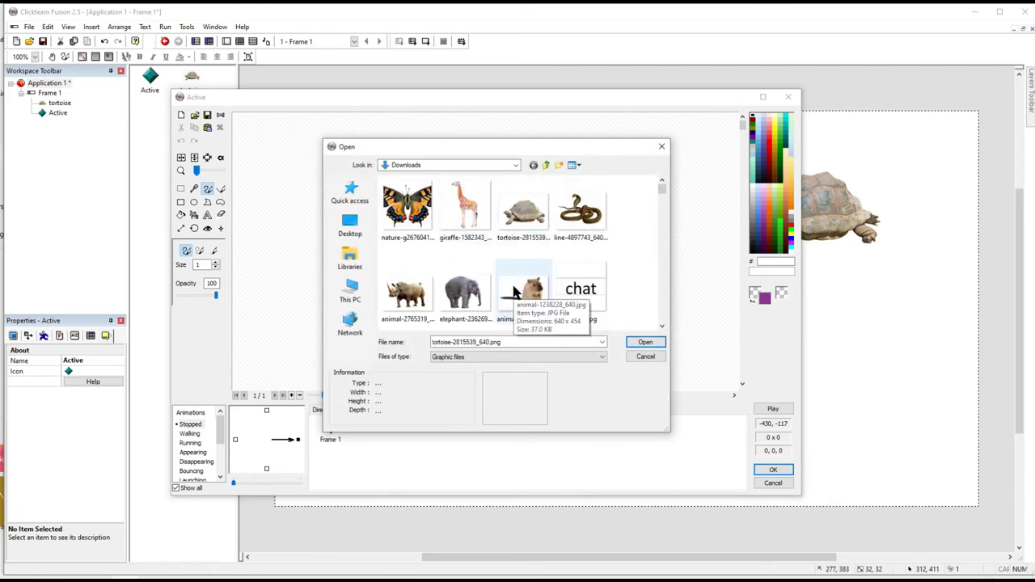
pyautogui.doubleClick(524, 292)
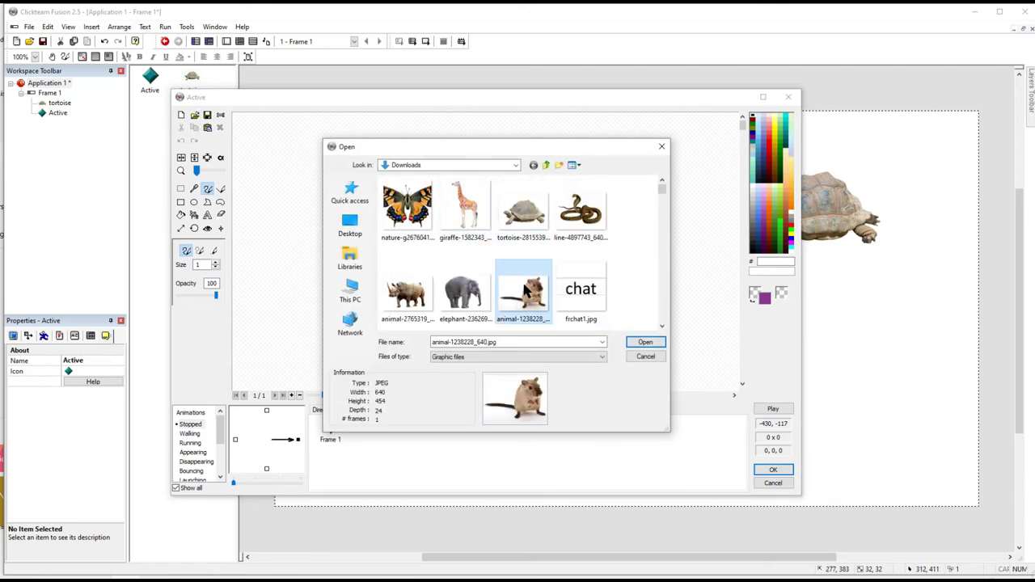
pyautogui.click(470, 403)
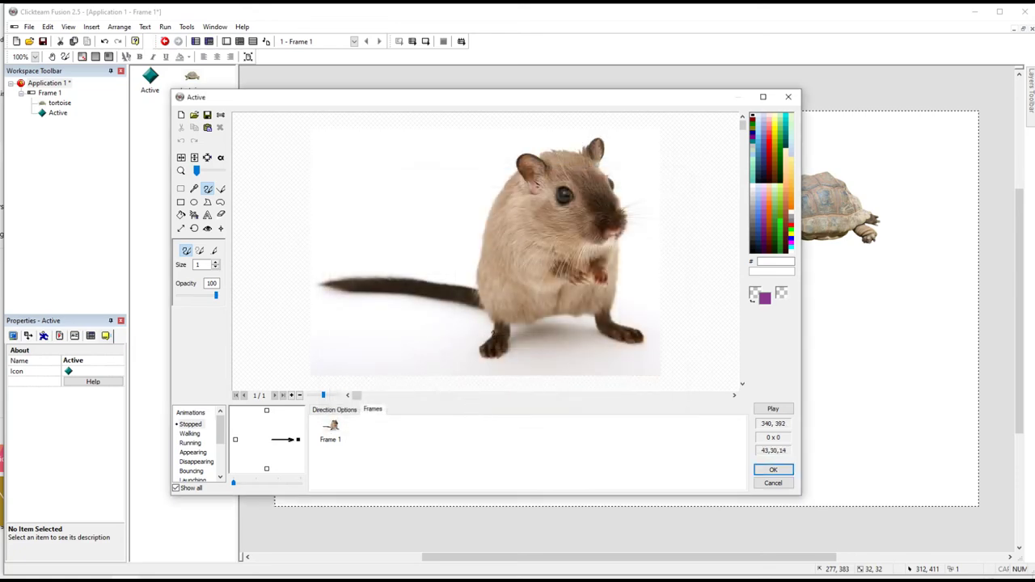
pyautogui.click(773, 469)
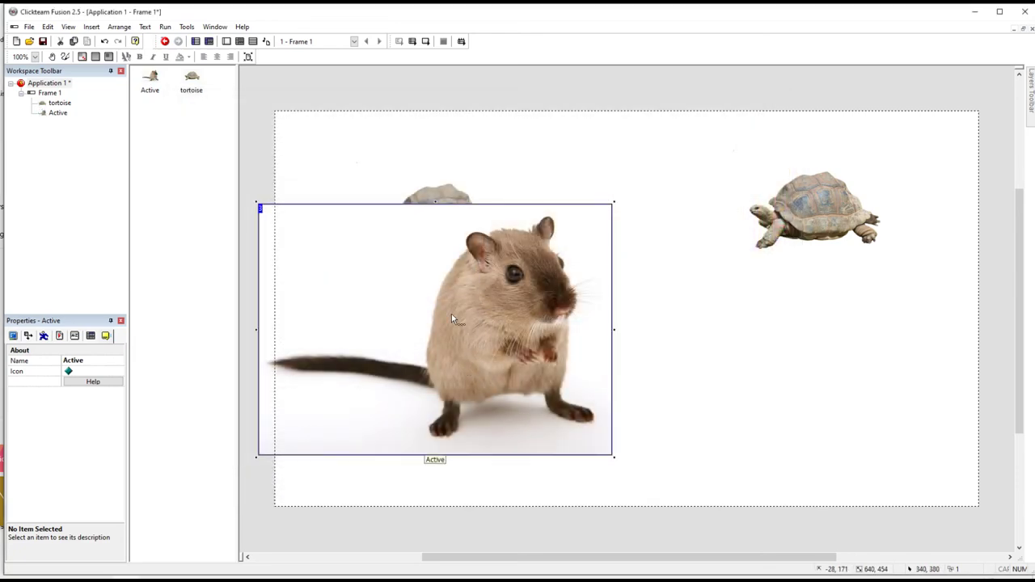
# Shrink the gerbil object, move it lower left, and rename it 'mouse'
pyautogui.moveTo(254, 202); pyautogui.dragTo(314, 238)
pyautogui.moveTo(259, 204); pyautogui.dragTo(409, 258)
pyautogui.moveTo(530, 362); pyautogui.dragTo(490, 381)
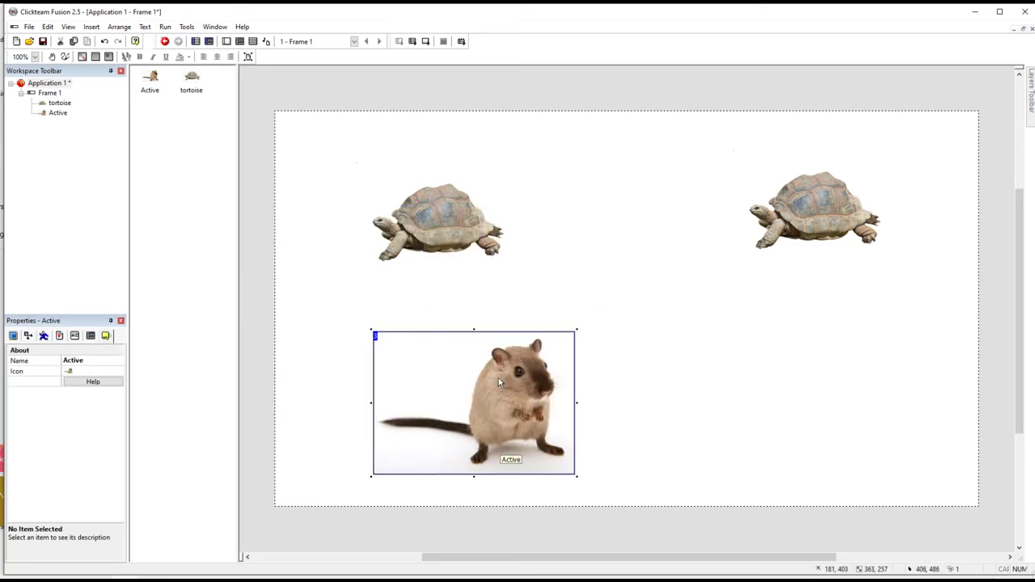
pyautogui.rightClick(498, 377)
pyautogui.click(100, 360)
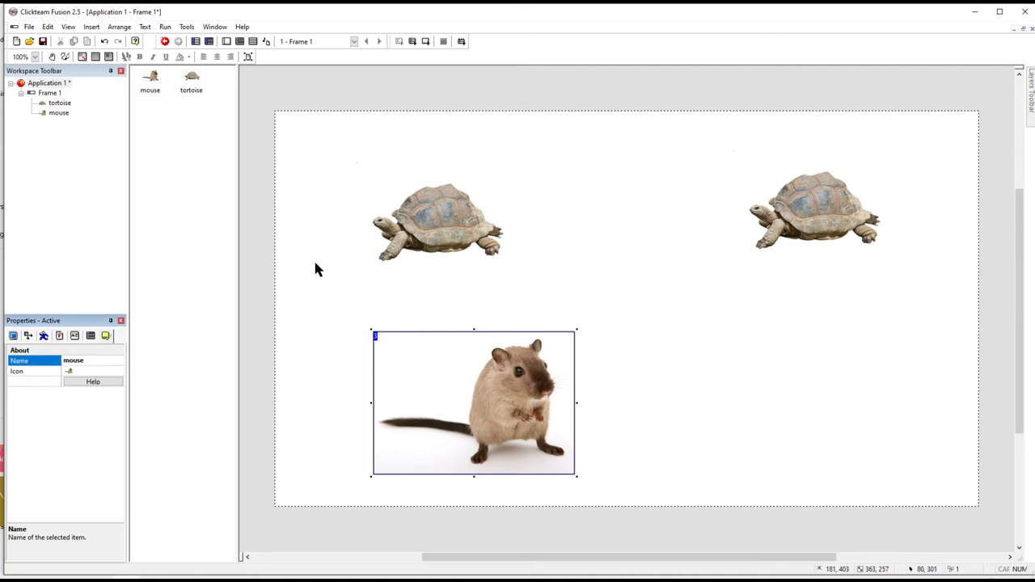
# Add a second mouse and arrange the two mice and two tortoises in a 2×2 grid
pyautogui.moveTo(149, 79); pyautogui.dragTo(685, 210)
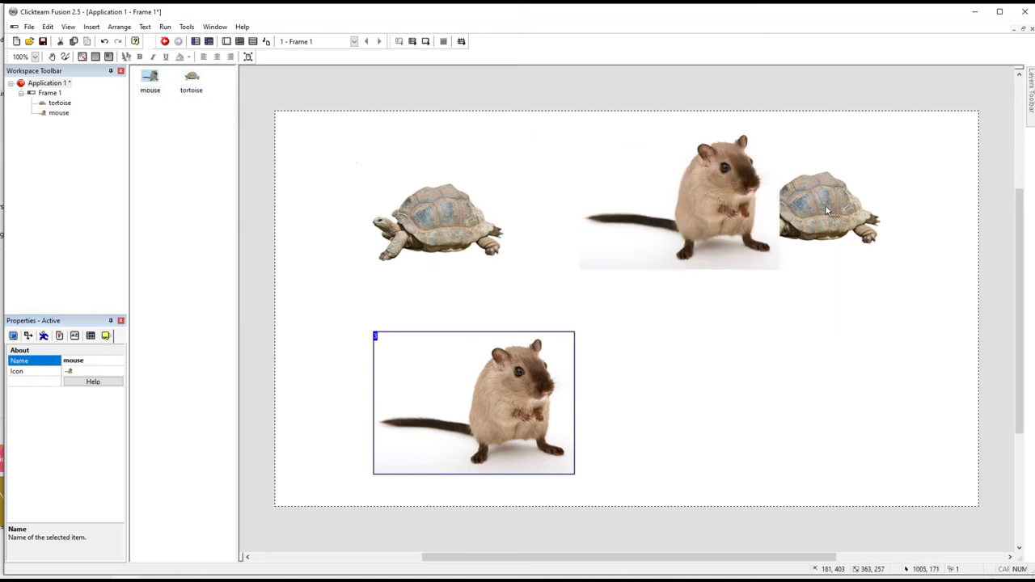
pyautogui.moveTo(825, 206); pyautogui.dragTo(796, 394)
pyautogui.moveTo(729, 217); pyautogui.dragTo(817, 250)
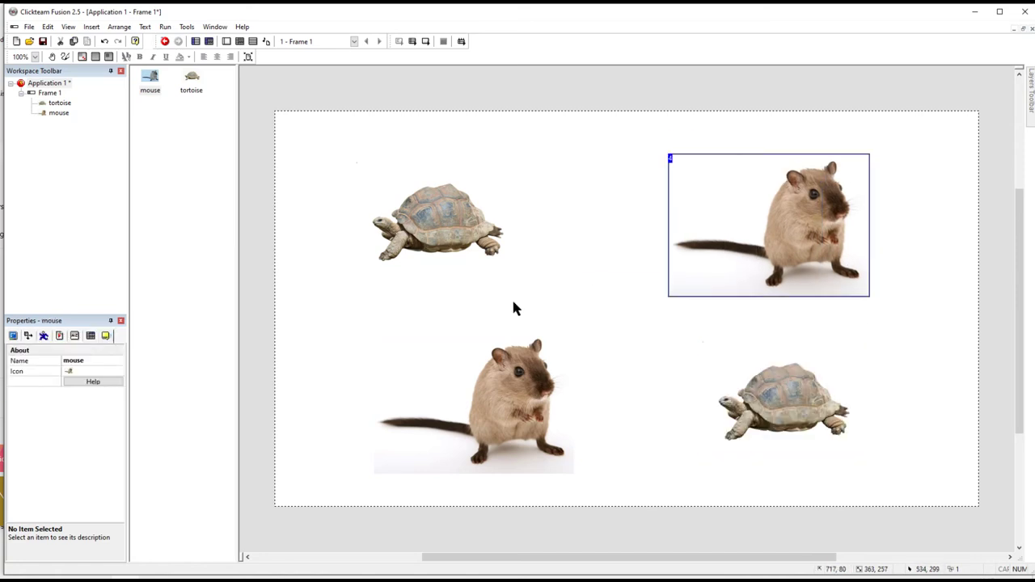
pyautogui.moveTo(501, 388); pyautogui.dragTo(451, 377)
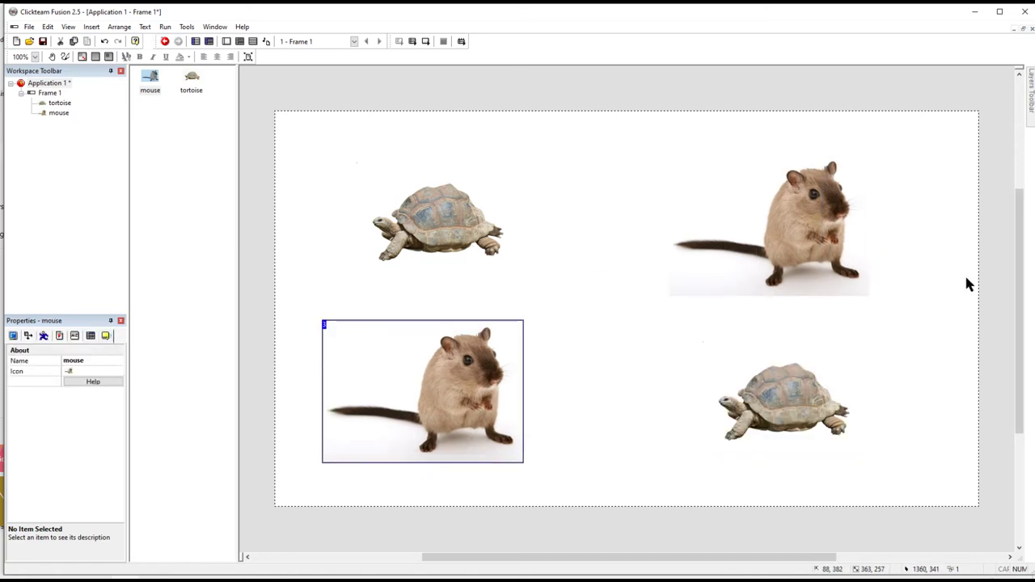
pyautogui.click(539, 184)
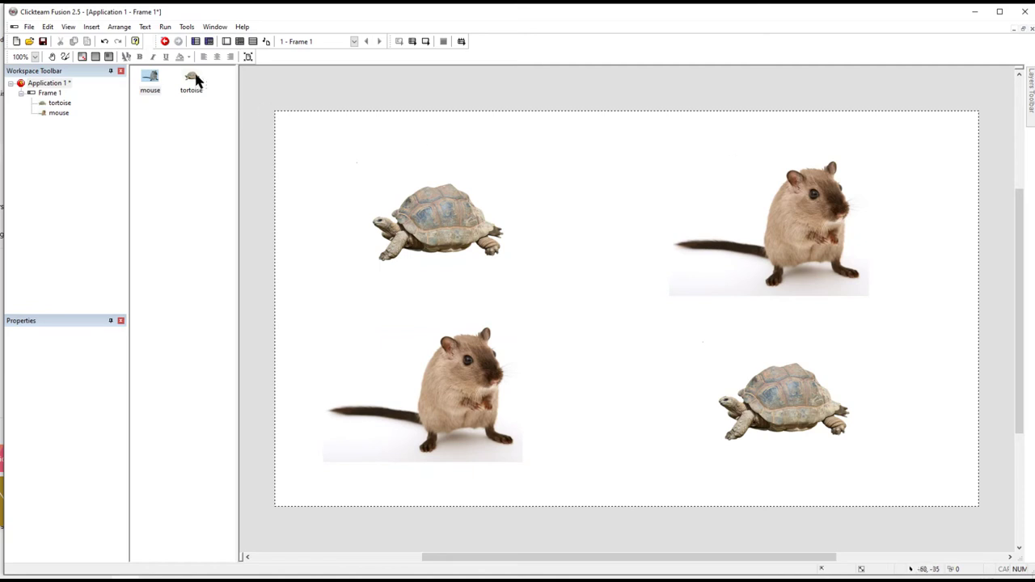
# Insert a new Active object at the top left of the frame
pyautogui.click(91, 27)
pyautogui.click(122, 63)
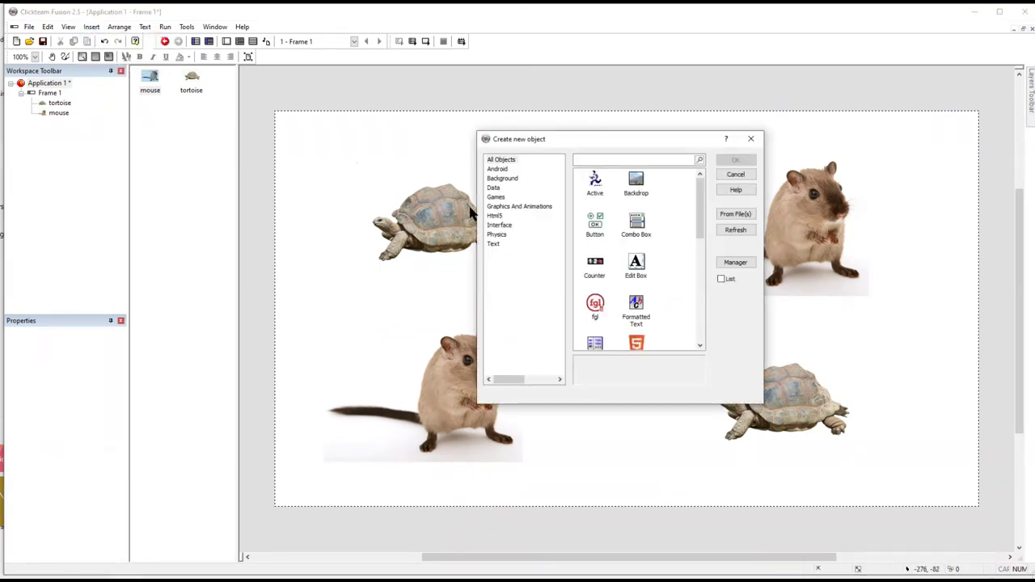
pyautogui.click(594, 184)
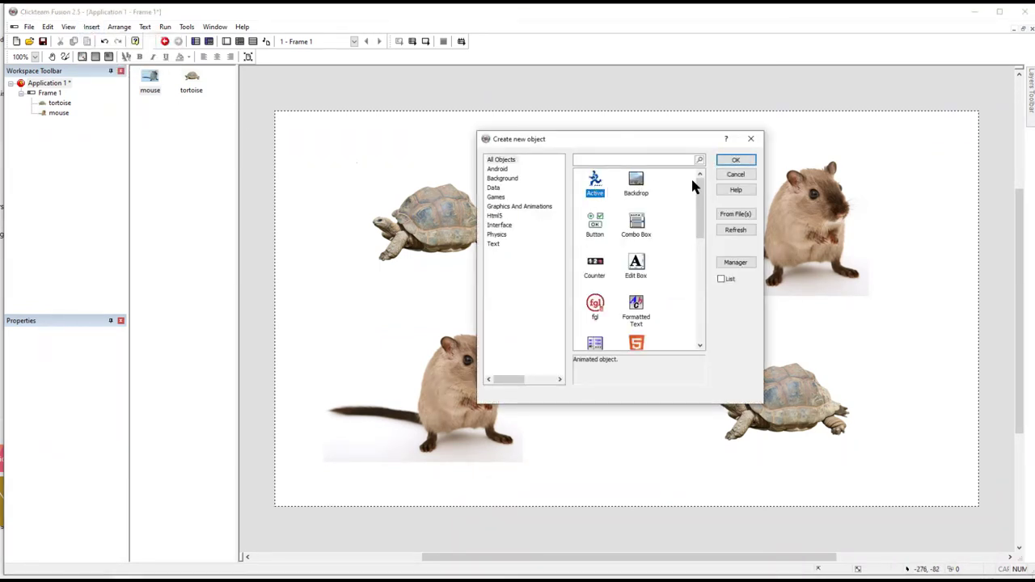
pyautogui.click(732, 160)
pyautogui.click(371, 149)
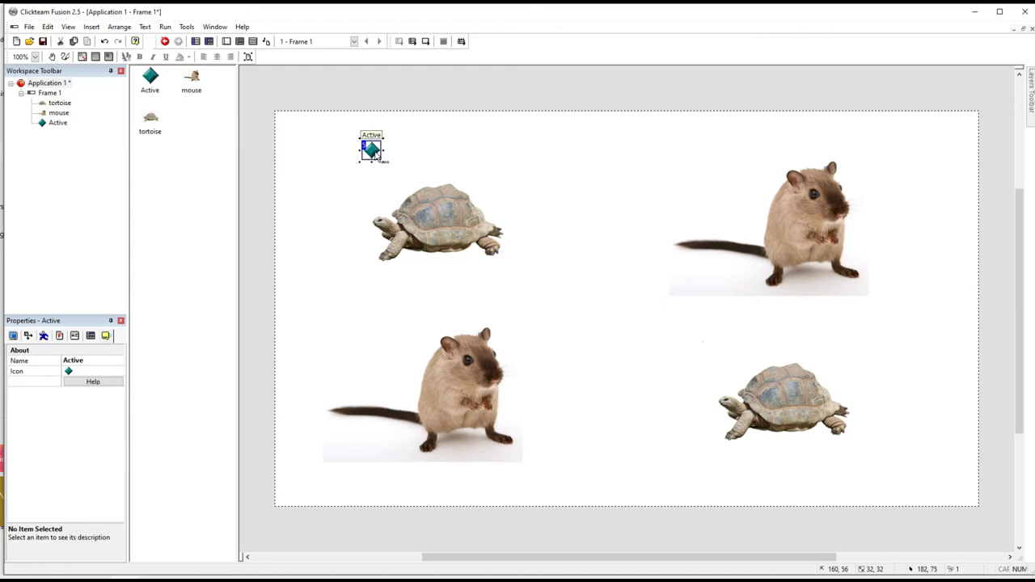
# Import card back.jpg as the new object's image
pyautogui.rightClick(376, 154)
pyautogui.click(394, 158)
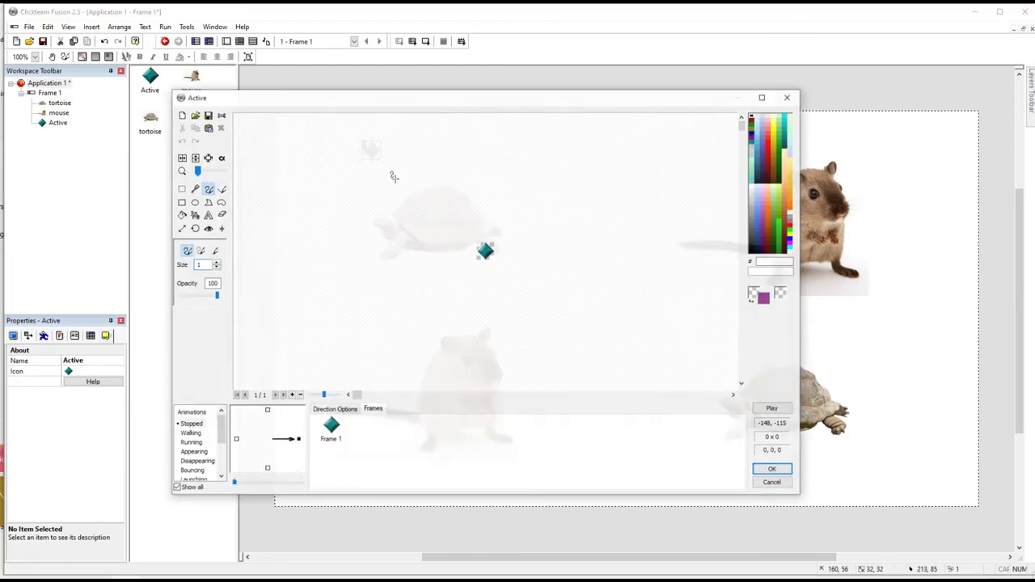
pyautogui.click(195, 117)
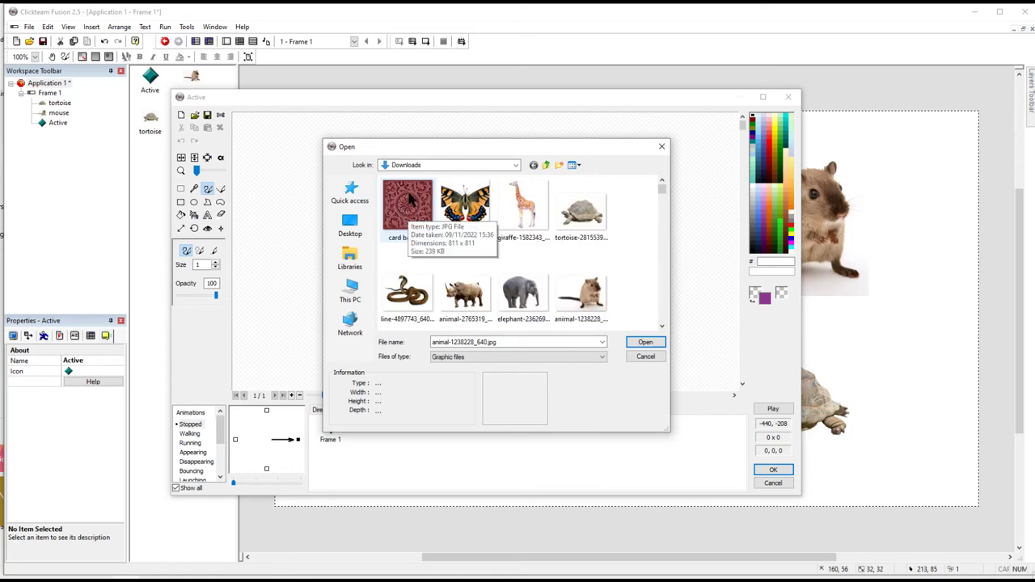
pyautogui.doubleClick(411, 198)
pyautogui.click(468, 405)
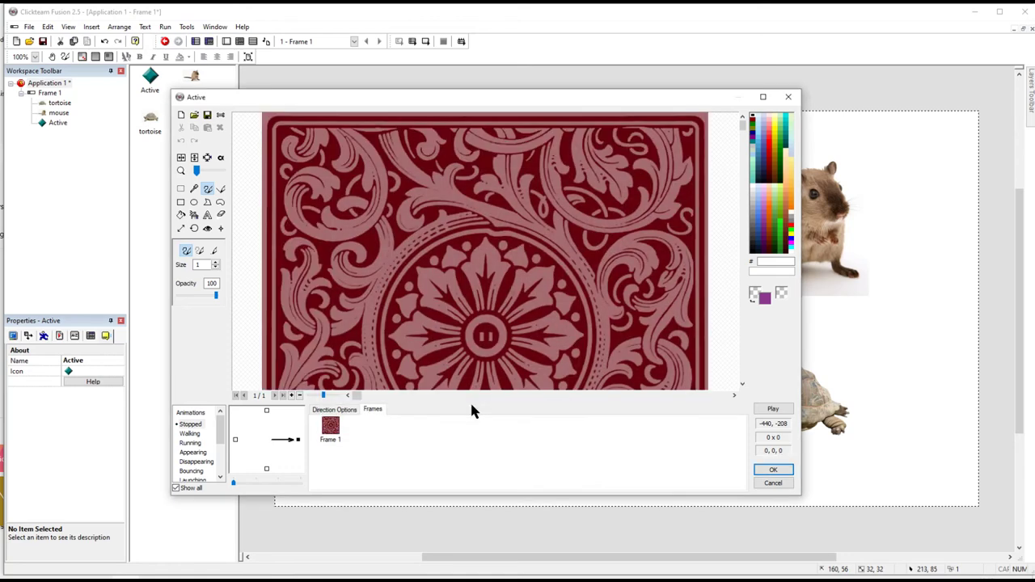
pyautogui.click(764, 469)
# Resize the card back to 321×321 and rename it 'card'
pyautogui.moveTo(497, 306); pyautogui.dragTo(550, 213)
pyautogui.moveTo(476, 143); pyautogui.dragTo(468, 263)
pyautogui.moveTo(546, 332); pyautogui.dragTo(517, 301)
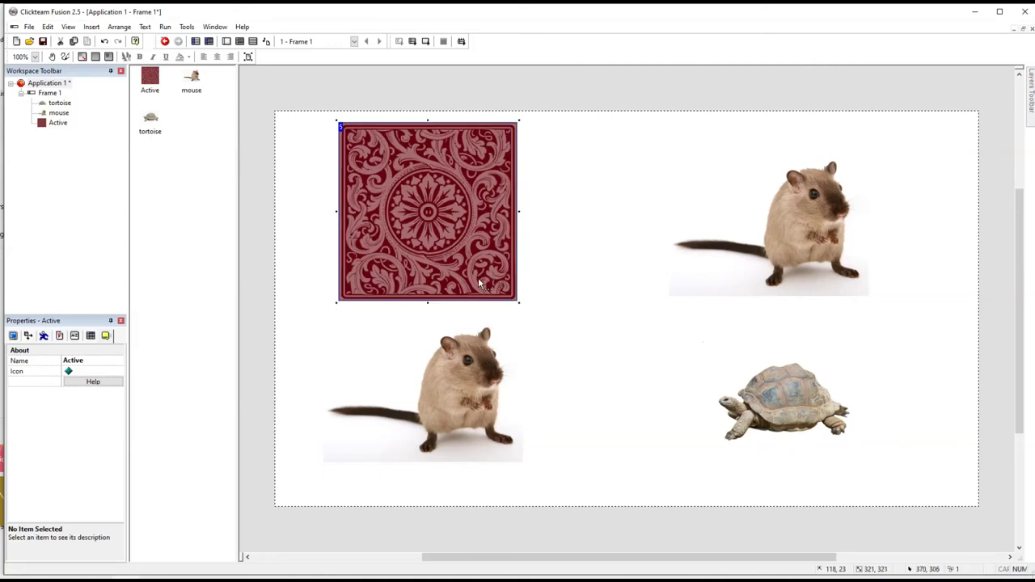
pyautogui.click(480, 281)
pyautogui.click(105, 361)
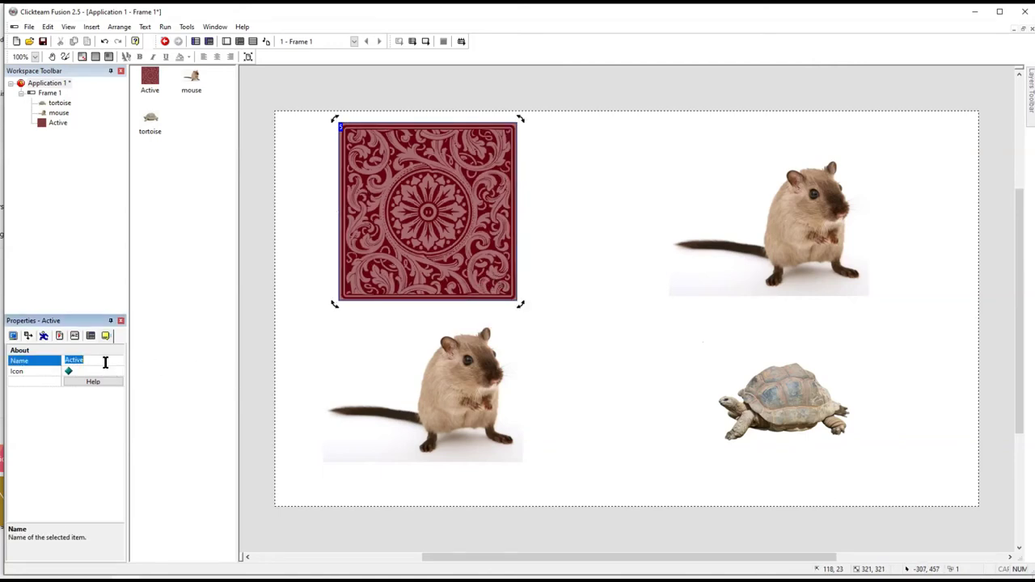
pyautogui.write('card')
pyautogui.press('Return')
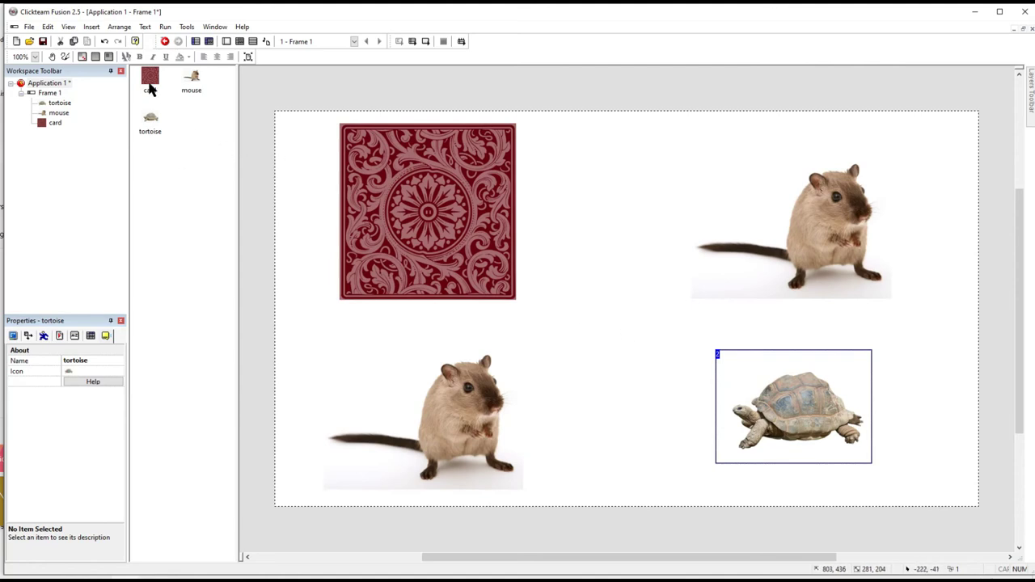
# Place card copies over each animal so all four pictures are covered
pyautogui.moveTo(150, 81); pyautogui.dragTo(814, 230)
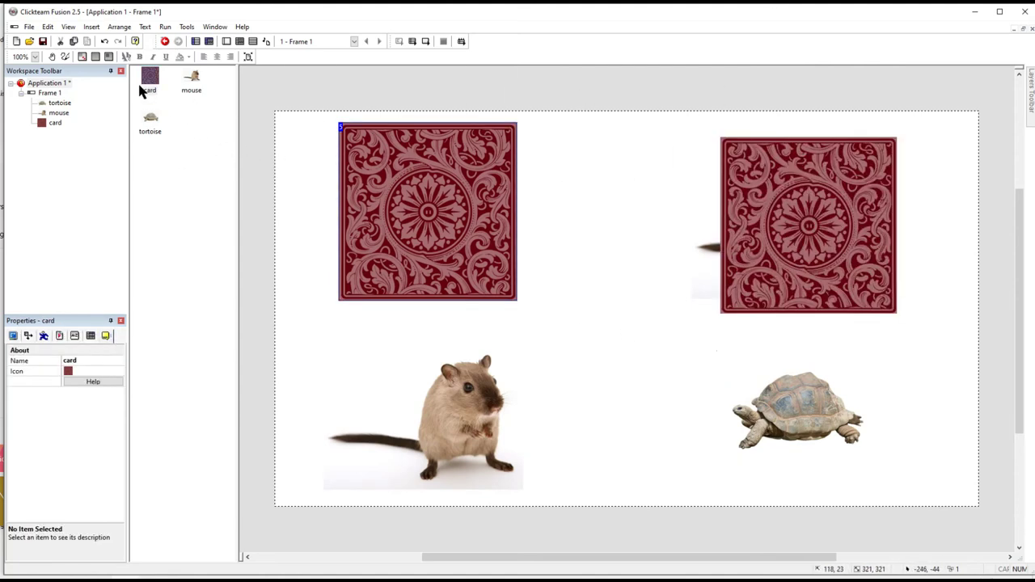
pyautogui.moveTo(139, 91); pyautogui.dragTo(458, 413)
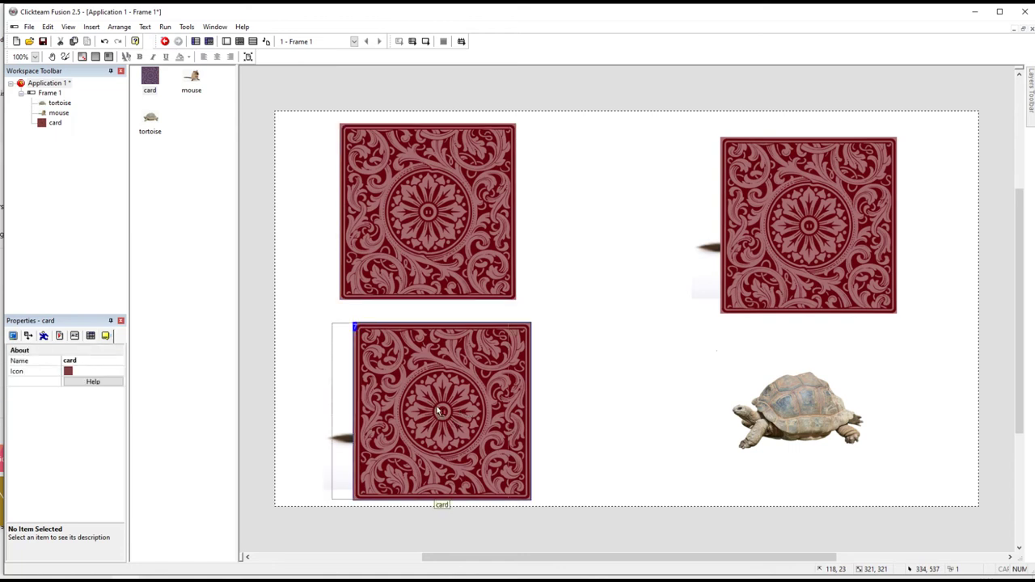
pyautogui.click(343, 466)
pyautogui.moveTo(320, 492); pyautogui.dragTo(371, 475)
pyautogui.click(783, 212)
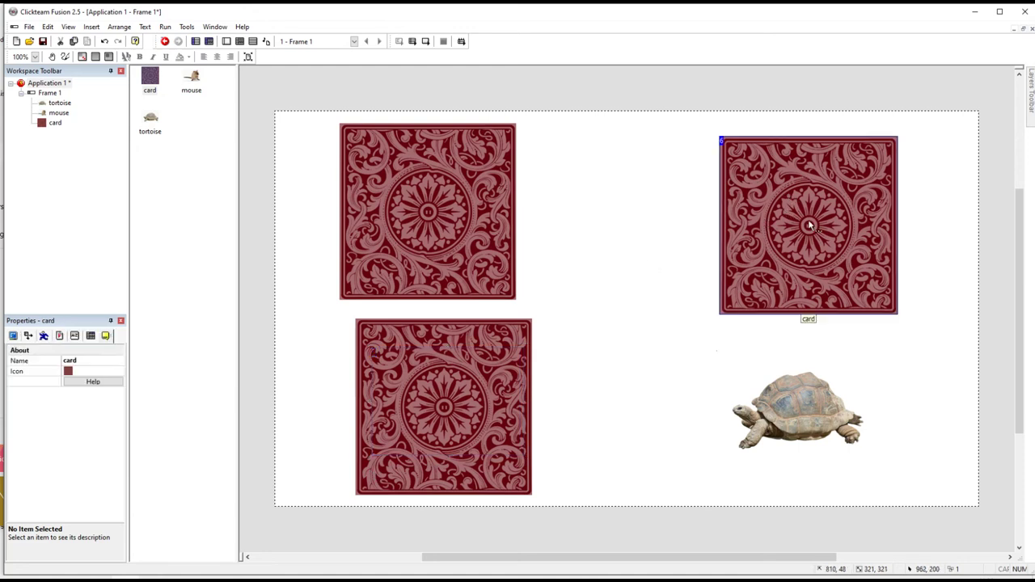
pyautogui.moveTo(816, 223); pyautogui.dragTo(899, 289)
pyautogui.moveTo(822, 203); pyautogui.dragTo(799, 407)
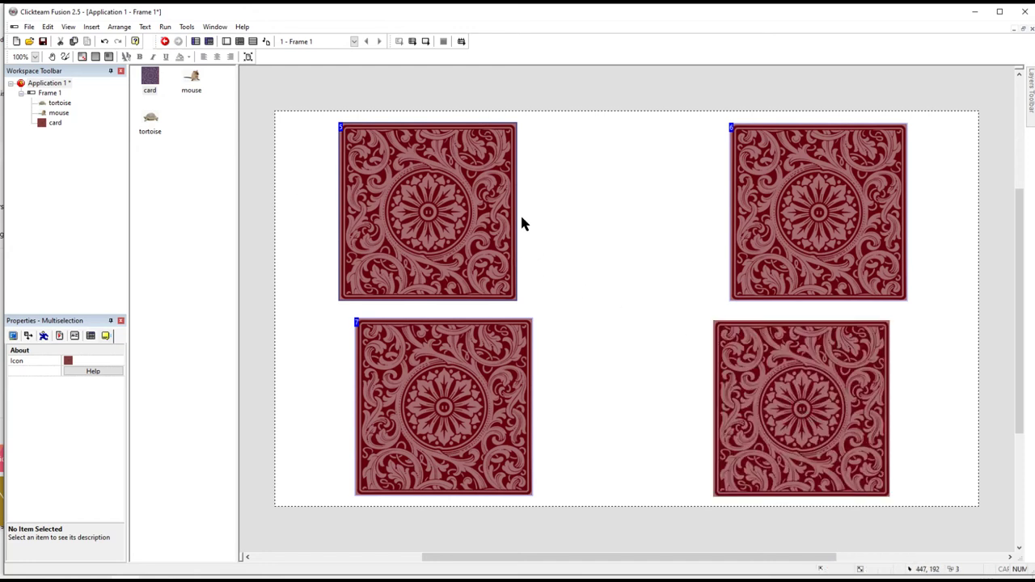
# In the event editor, add the condition 'User clicks with left button on' card
pyautogui.click(240, 45)
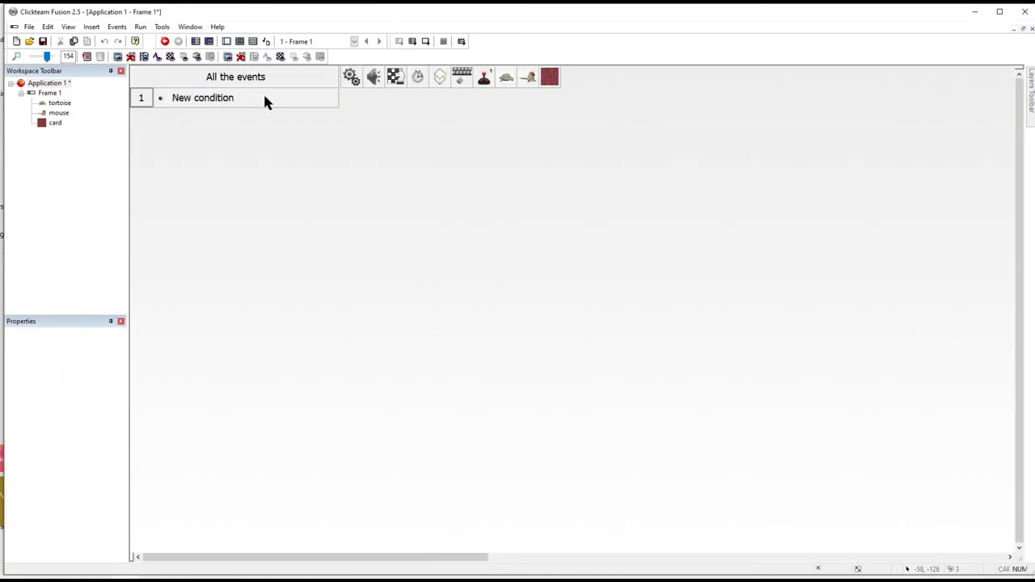
pyautogui.click(216, 100)
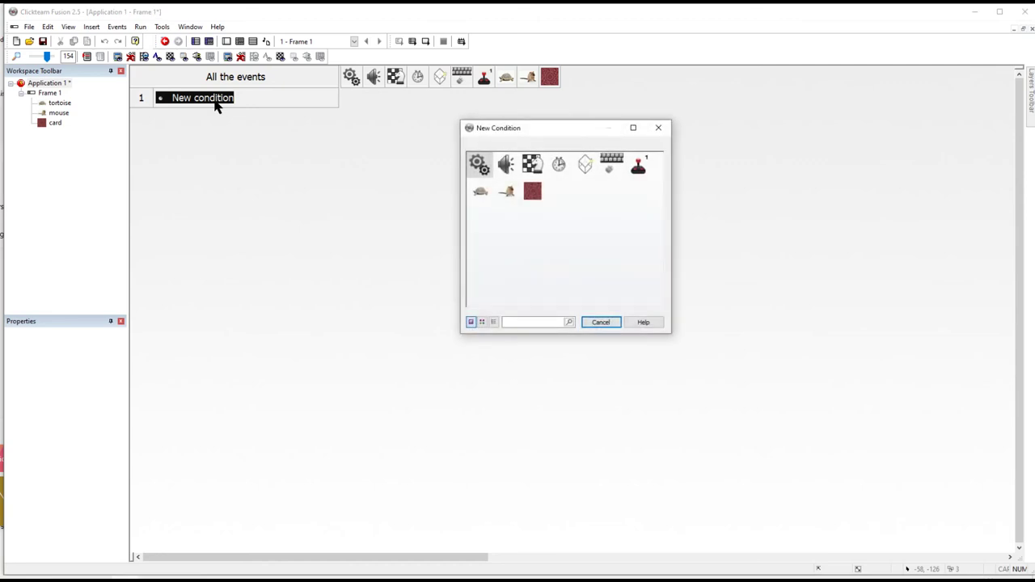
pyautogui.click(612, 164)
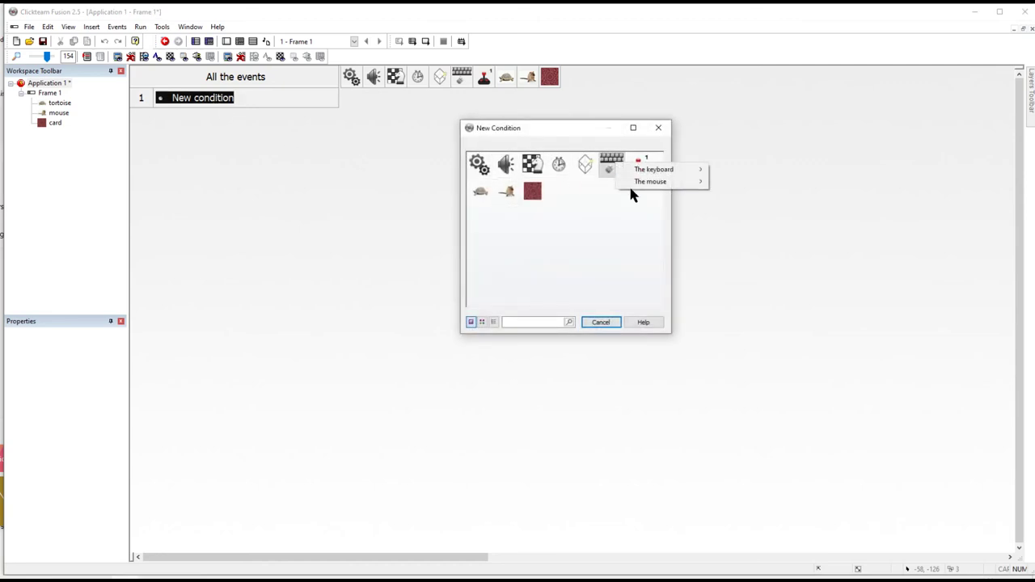
pyautogui.moveTo(652, 183)
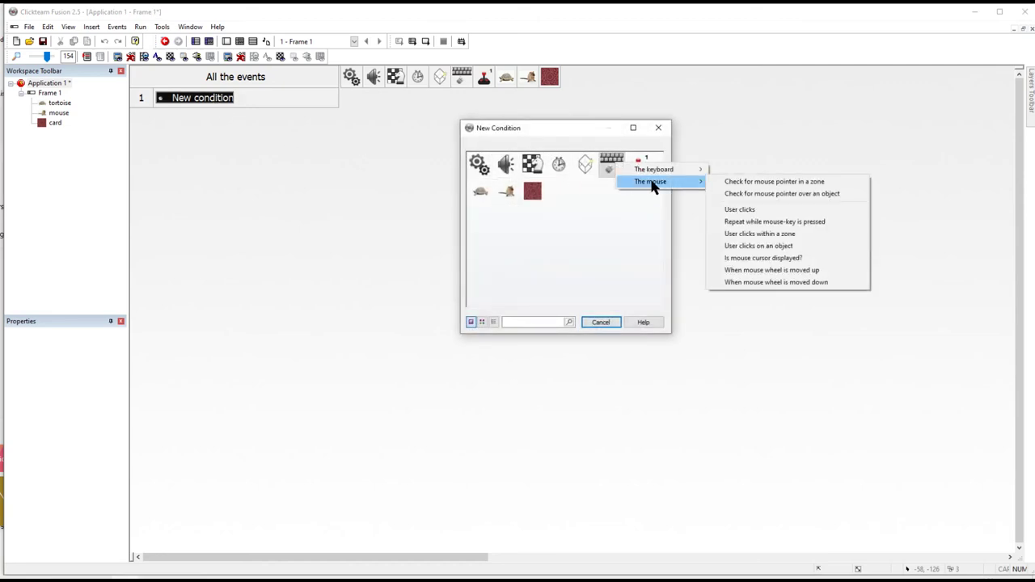
pyautogui.click(778, 247)
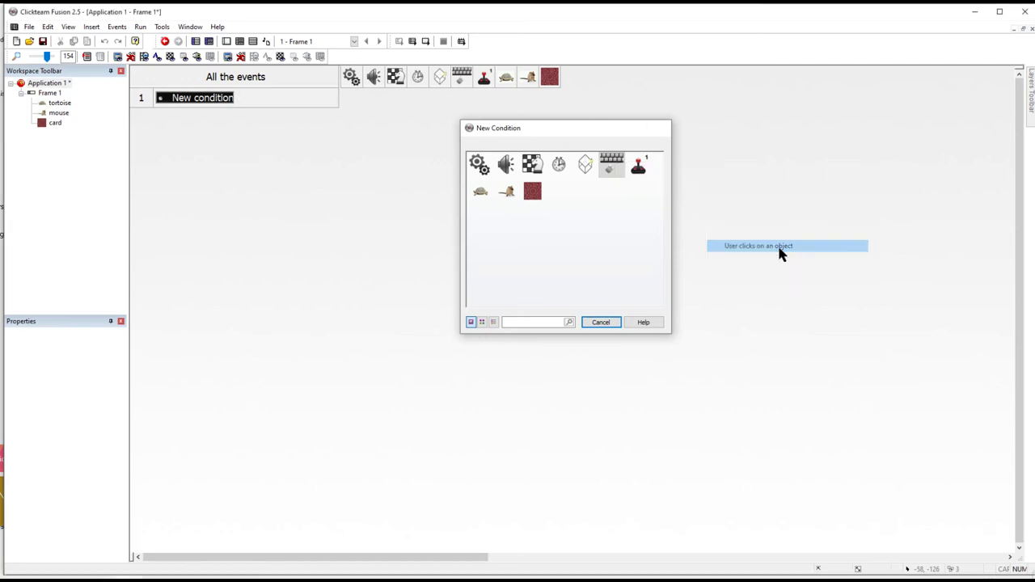
pyautogui.click(341, 300)
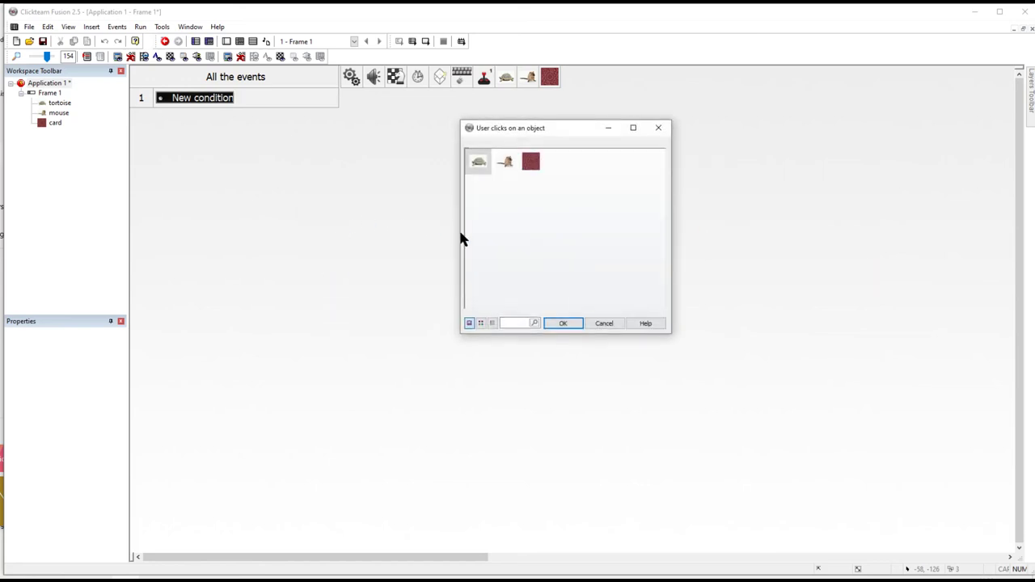
pyautogui.click(530, 162)
pyautogui.click(558, 323)
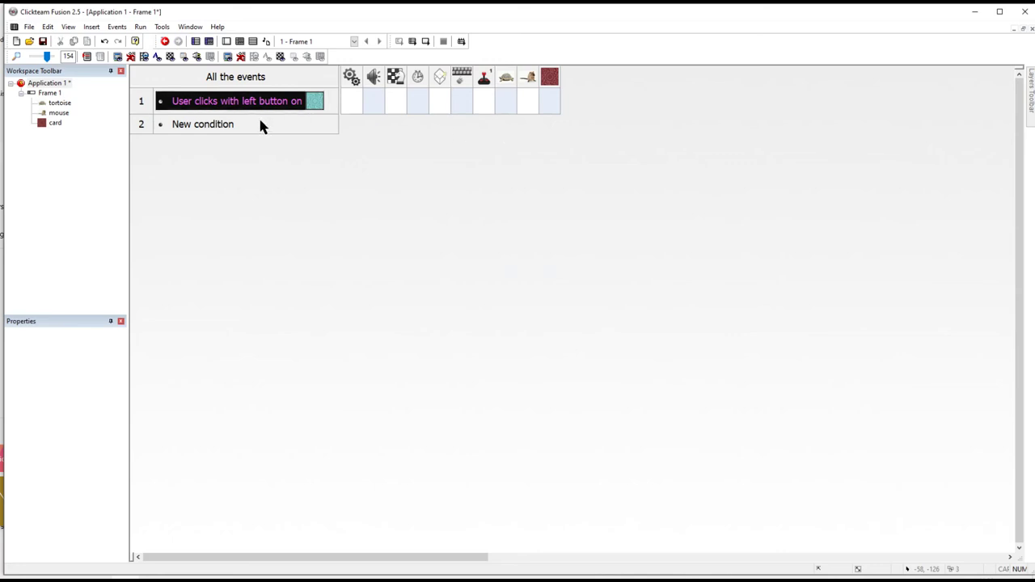
# Give event 1 the card action Flags > Toggle Flag 0
pyautogui.rightClick(550, 106)
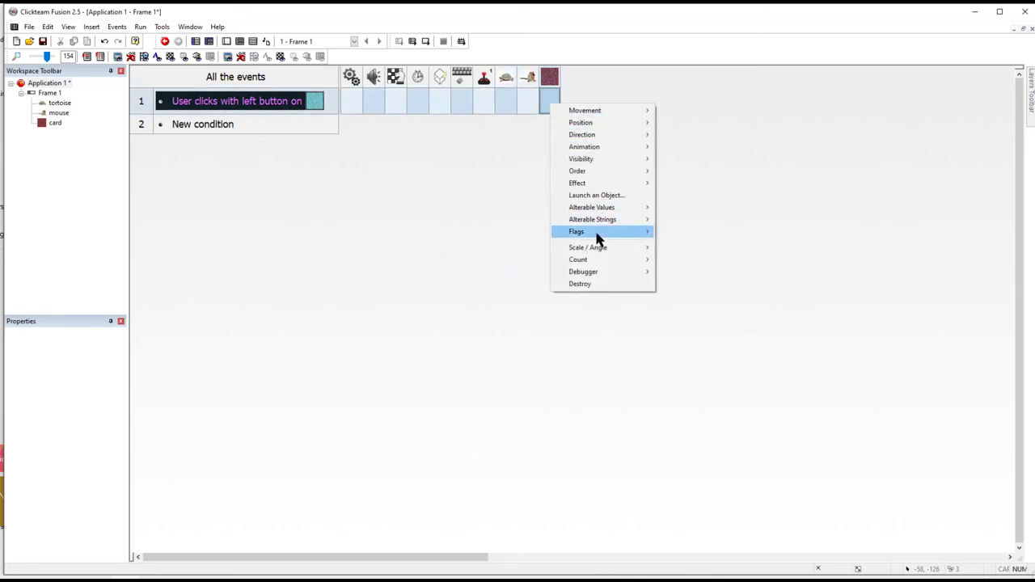
pyautogui.moveTo(649, 236)
pyautogui.click(673, 256)
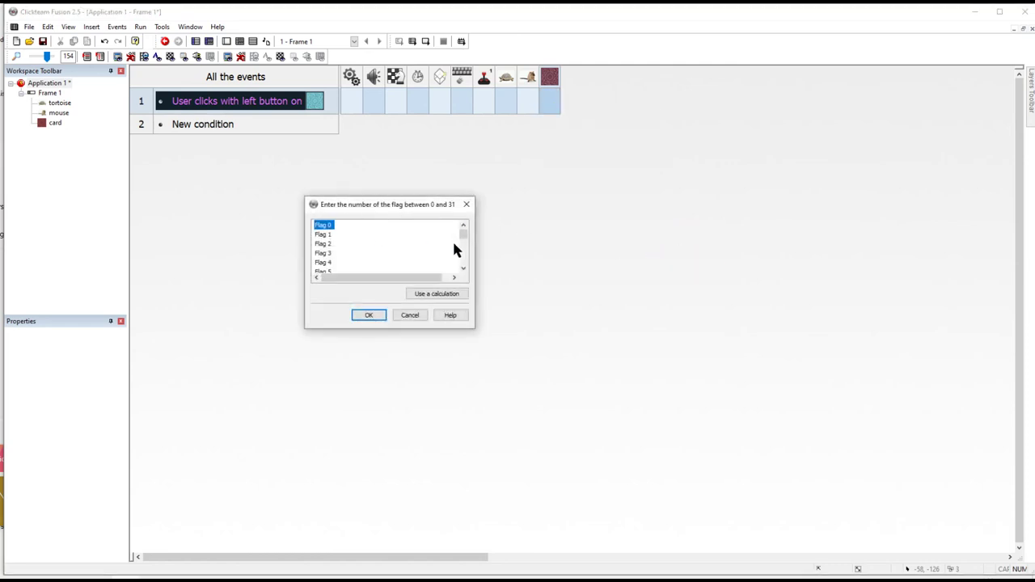
pyautogui.moveTo(458, 241)
pyautogui.mouseDown()
pyautogui.moveTo(462, 261)
pyautogui.moveTo(461, 223)
pyautogui.mouseUp()
pyautogui.click(369, 315)
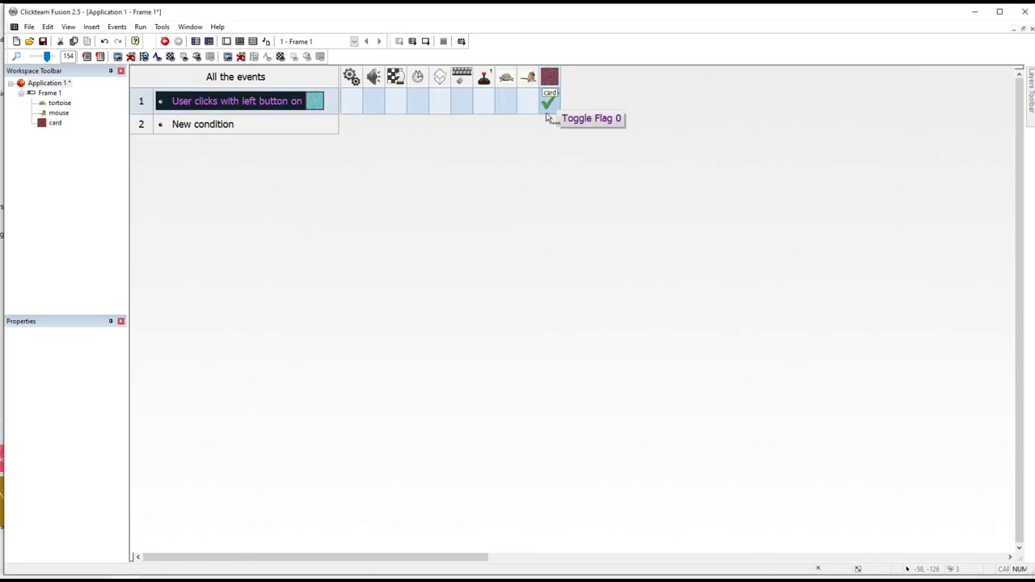
# Add event 2: when card Flag 0 is on, make the card invisible
pyautogui.click(202, 125)
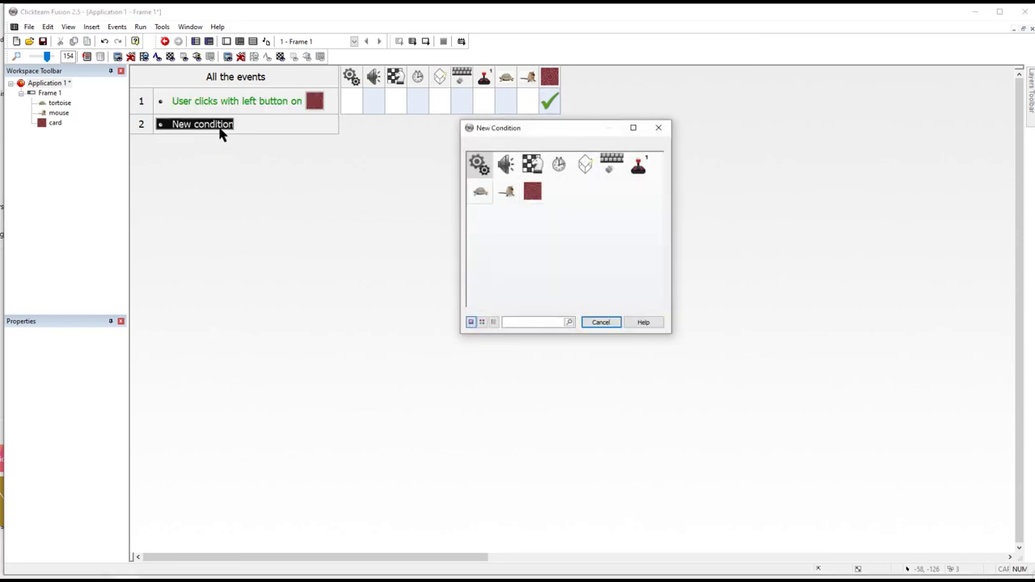
pyautogui.click(533, 195)
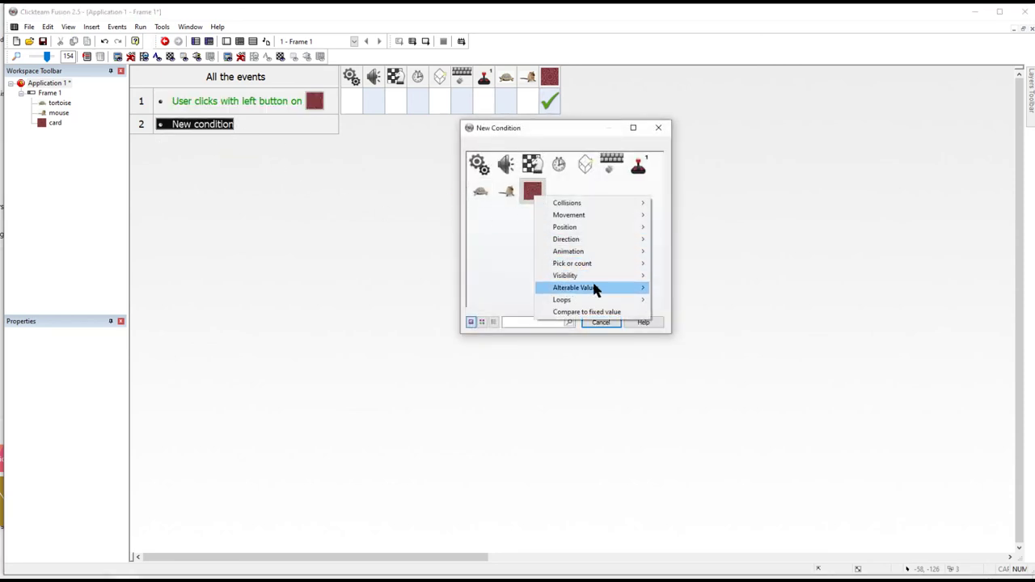
pyautogui.moveTo(595, 286)
pyautogui.moveTo(706, 312)
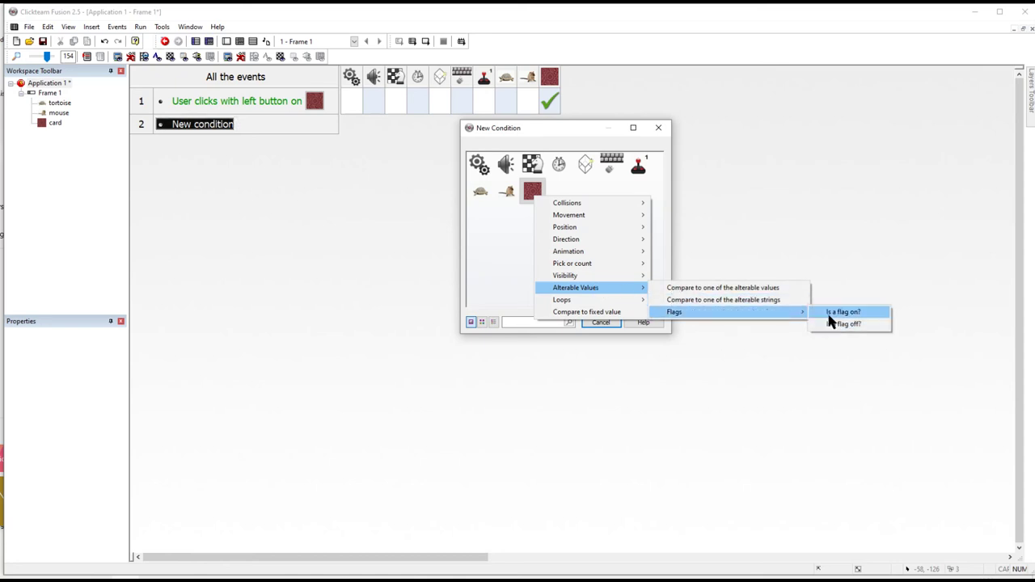
pyautogui.click(833, 314)
pyautogui.click(369, 316)
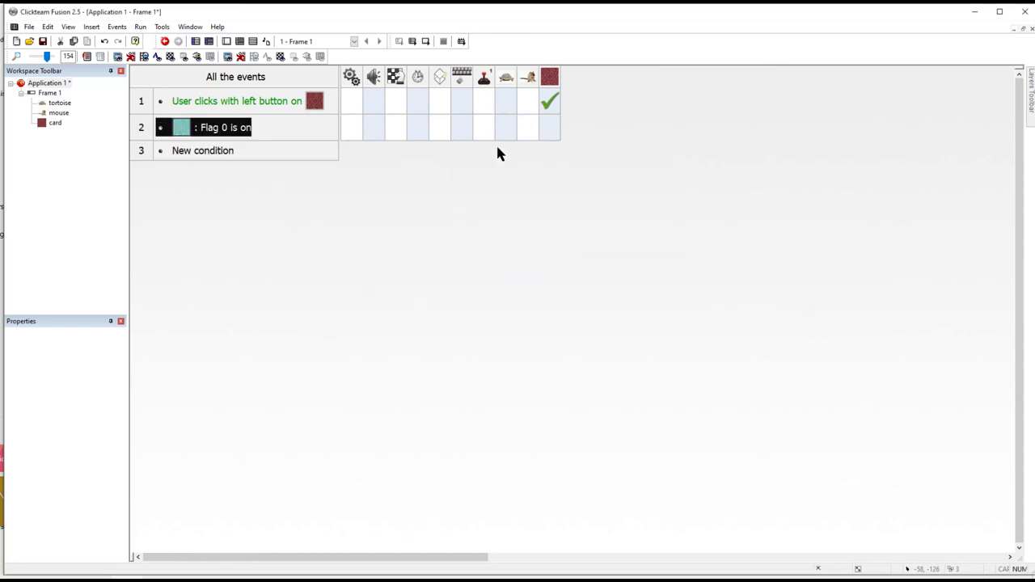
pyautogui.click(548, 128)
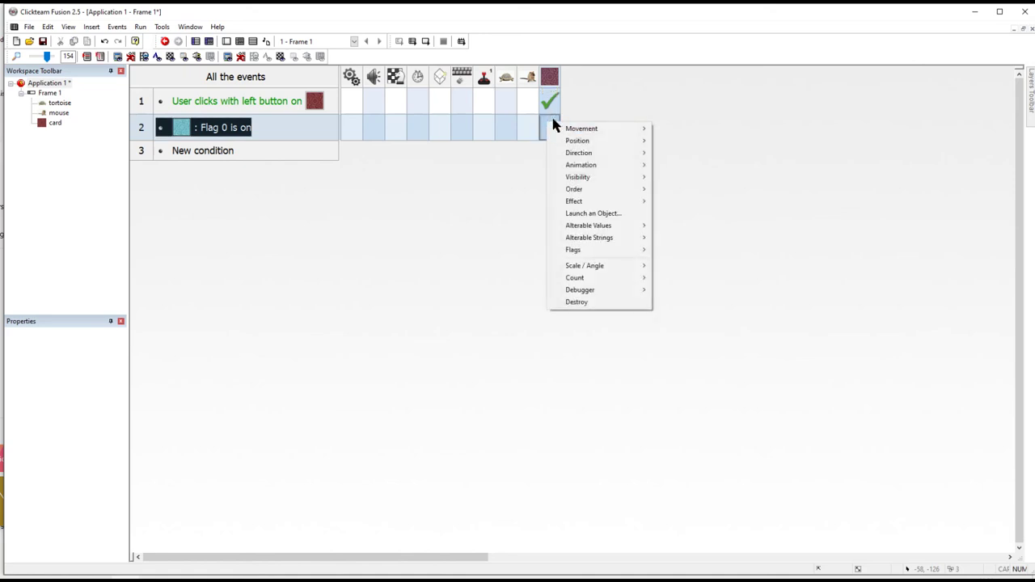
pyautogui.moveTo(577, 177)
pyautogui.click(687, 177)
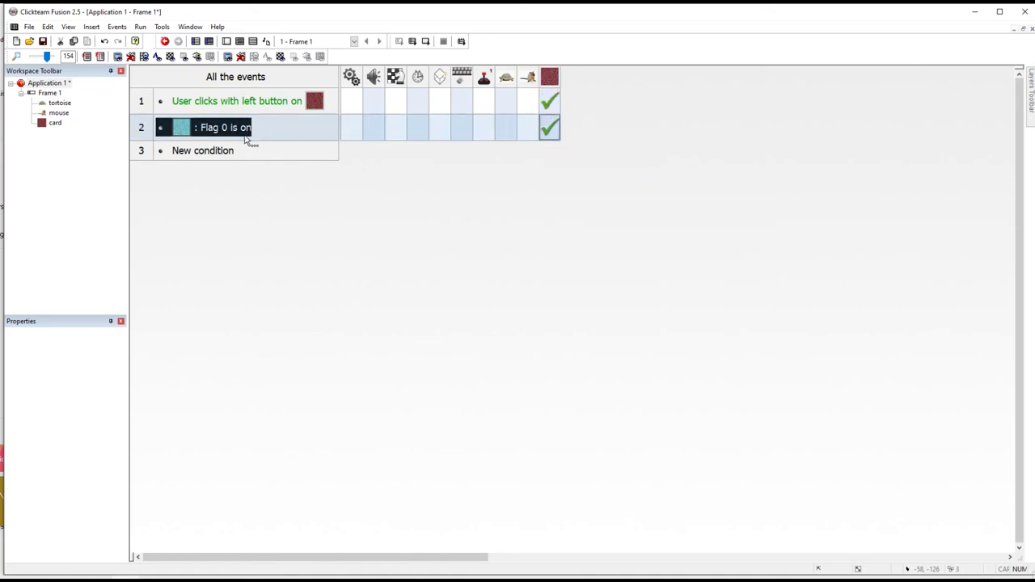
# Add event 3: when card Flag 0 is off, make the card reappear
pyautogui.doubleClick(215, 156)
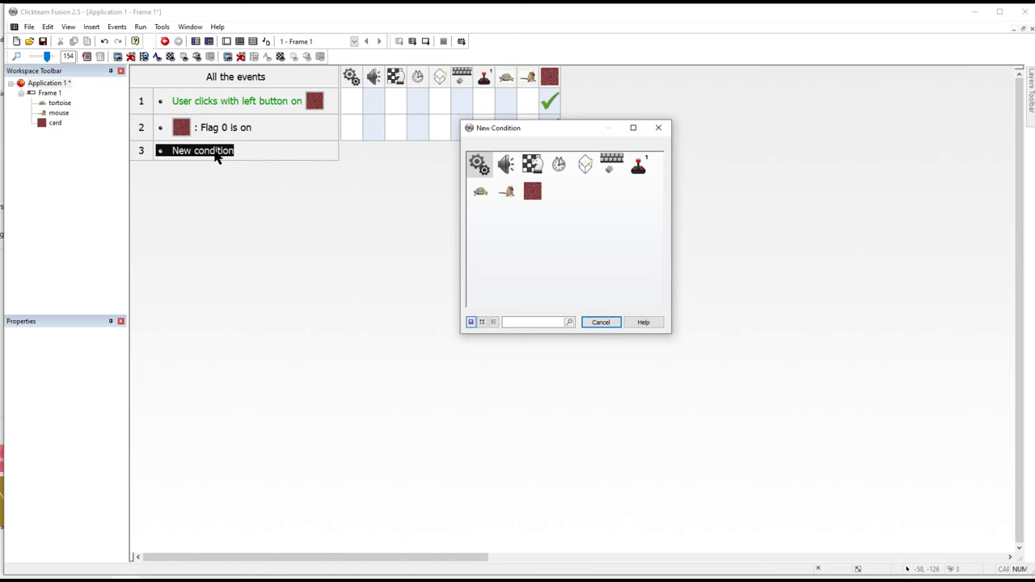
pyautogui.click(532, 194)
pyautogui.moveTo(600, 286)
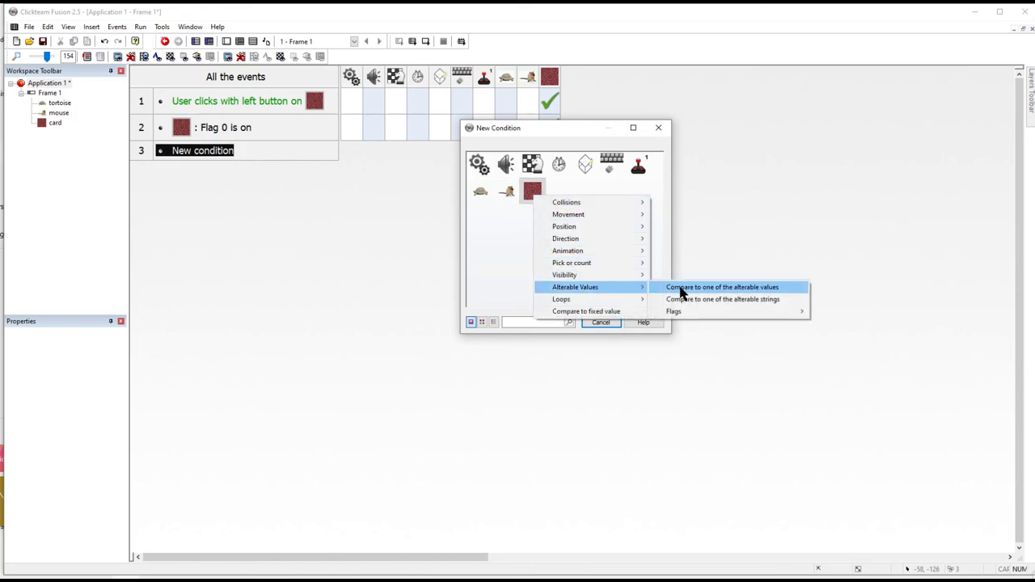
pyautogui.moveTo(687, 312)
pyautogui.click(864, 326)
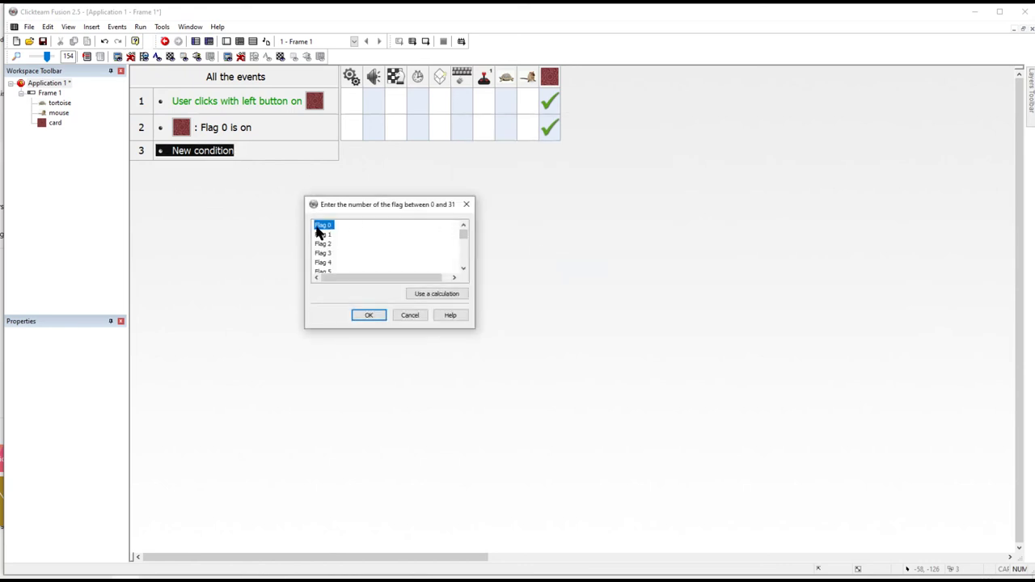
pyautogui.doubleClick(321, 227)
pyautogui.click(552, 155)
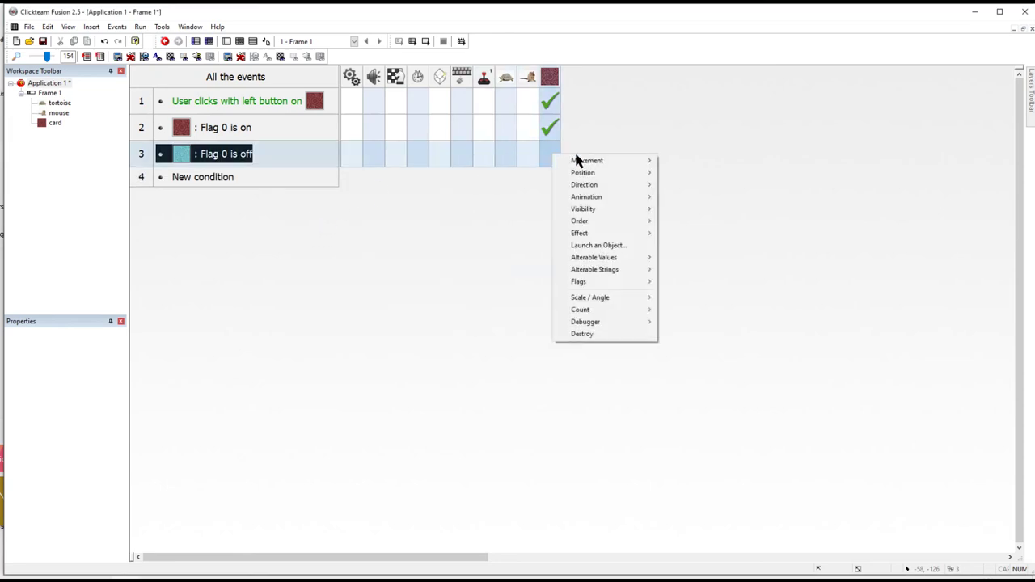
pyautogui.moveTo(601, 212)
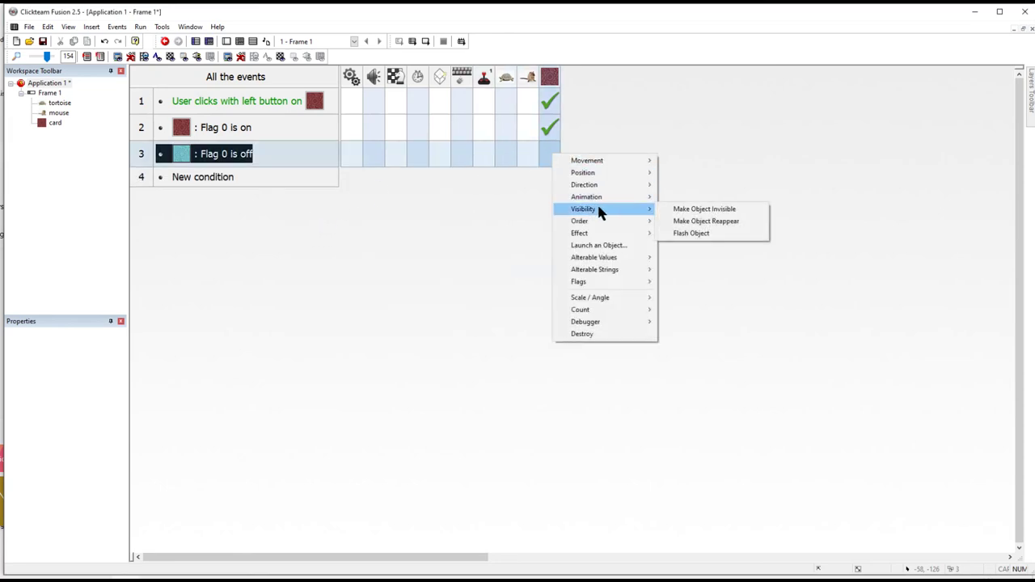
pyautogui.click(703, 221)
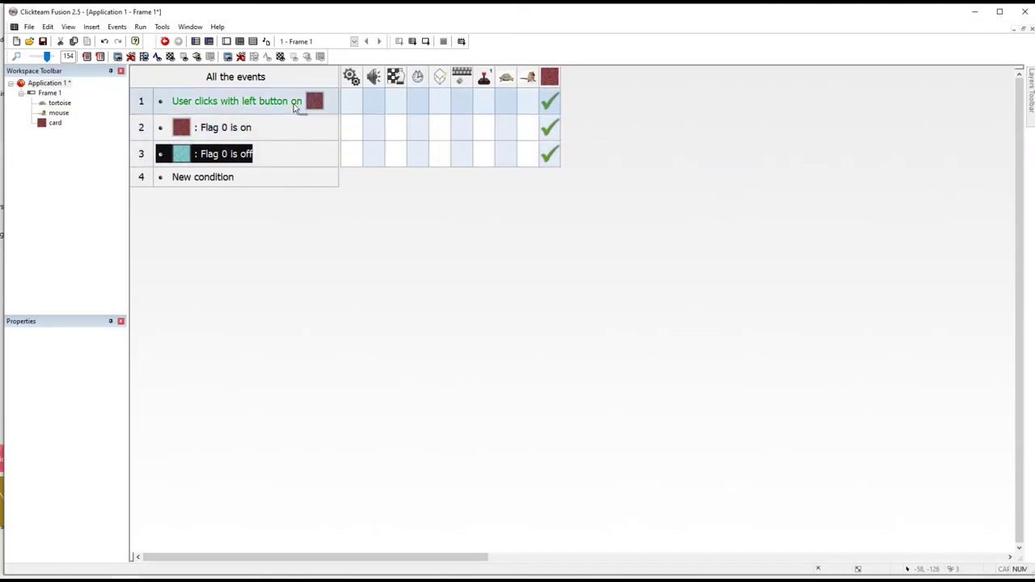
# Run the application, close the debugger, and move the game window right
pyautogui.click(140, 27)
pyautogui.click(157, 52)
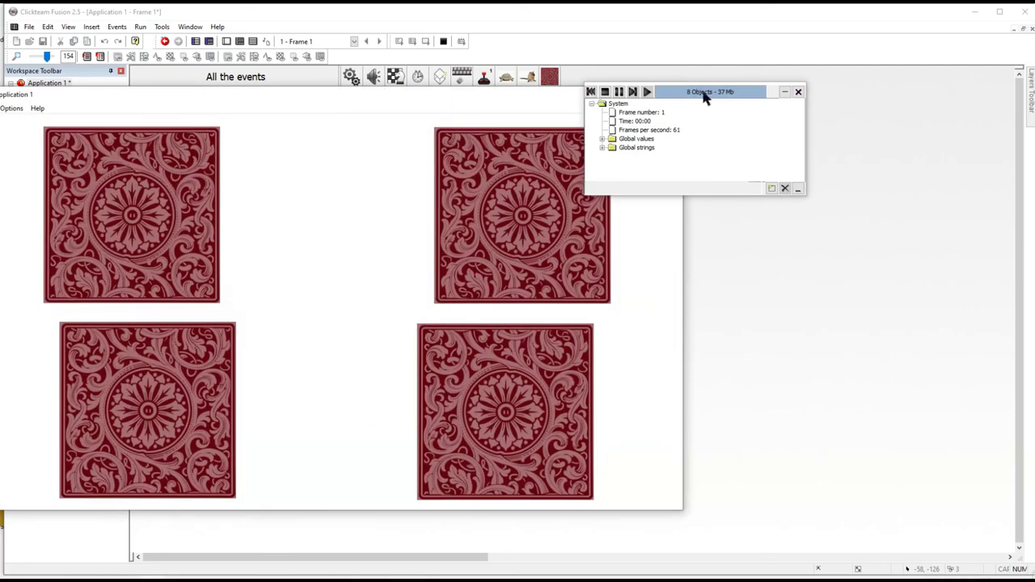
pyautogui.click(798, 94)
pyautogui.moveTo(509, 101); pyautogui.dragTo(795, 82)
# Click cards repeatedly to reveal the tortoises and mice and cover them again
pyautogui.click(419, 183)
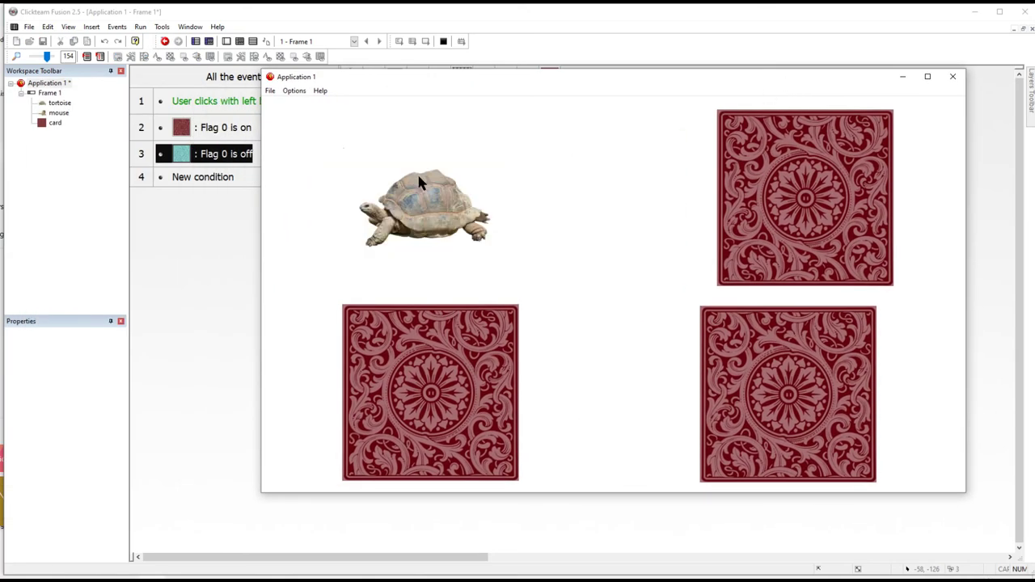
pyautogui.click(419, 182)
pyautogui.click(729, 363)
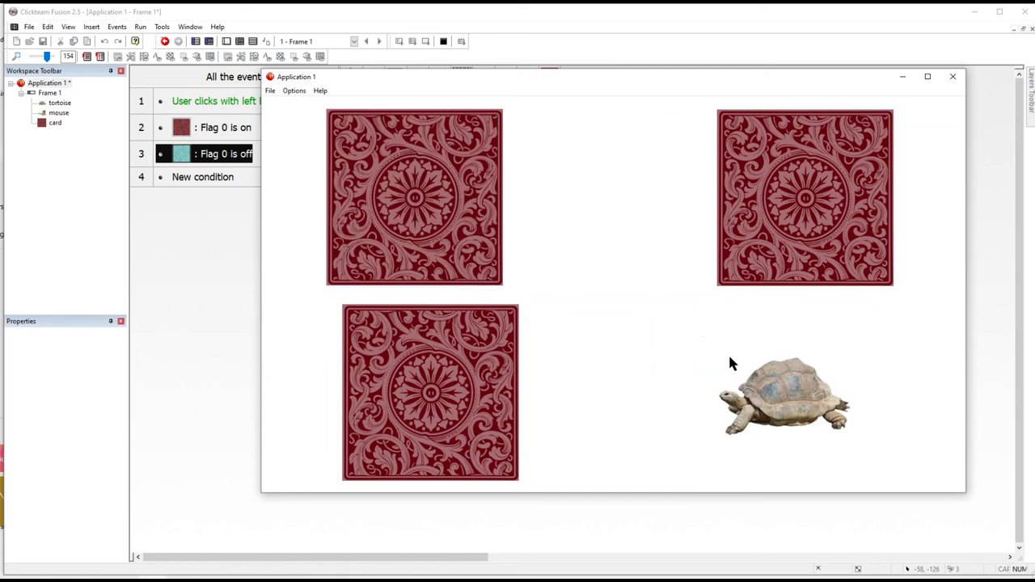
pyautogui.click(462, 234)
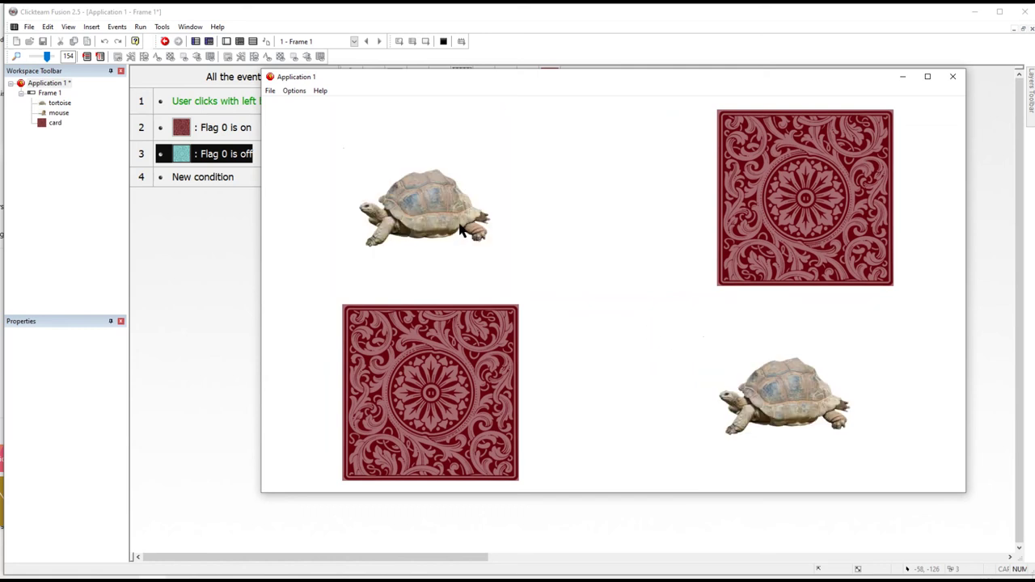
pyautogui.click(467, 388)
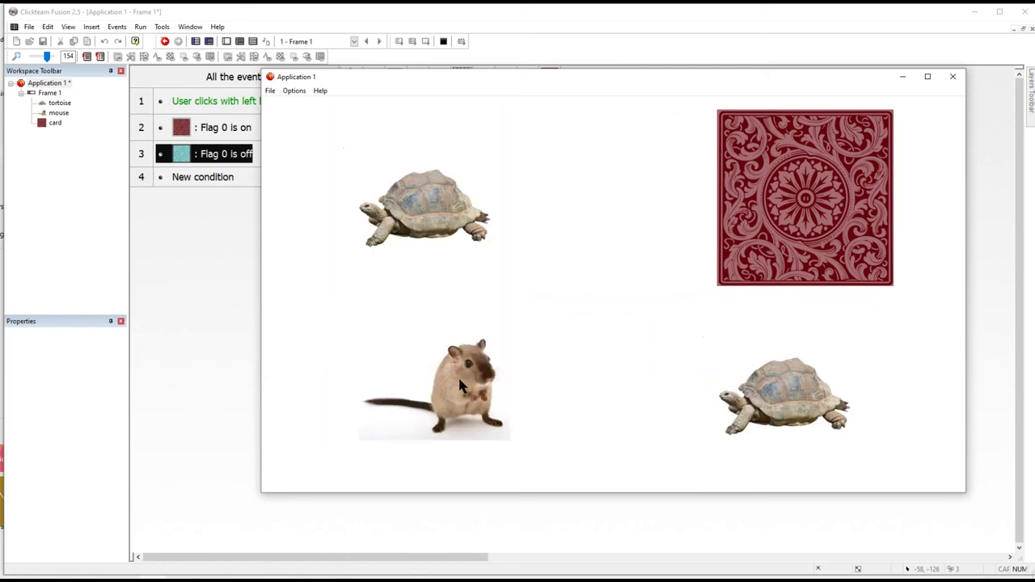
pyautogui.click(768, 253)
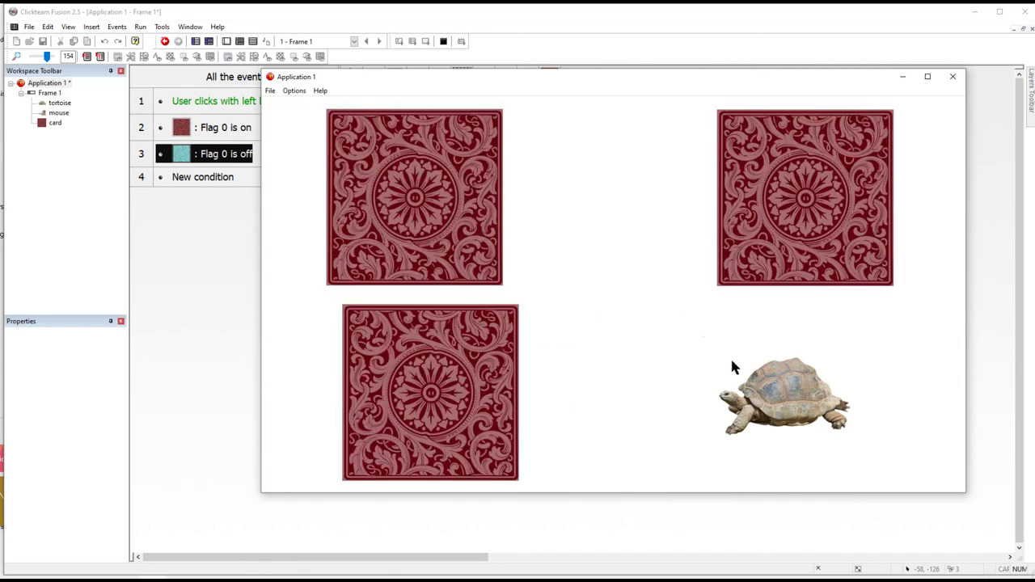
pyautogui.click(753, 352)
pyautogui.click(447, 229)
pyautogui.click(490, 393)
pyautogui.click(800, 267)
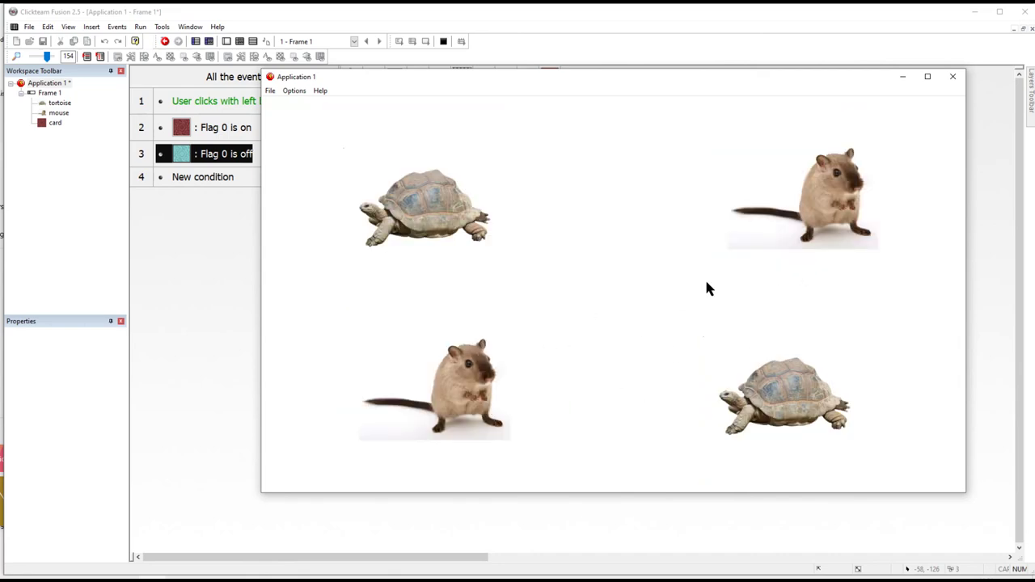
pyautogui.click(396, 400)
pyautogui.click(769, 255)
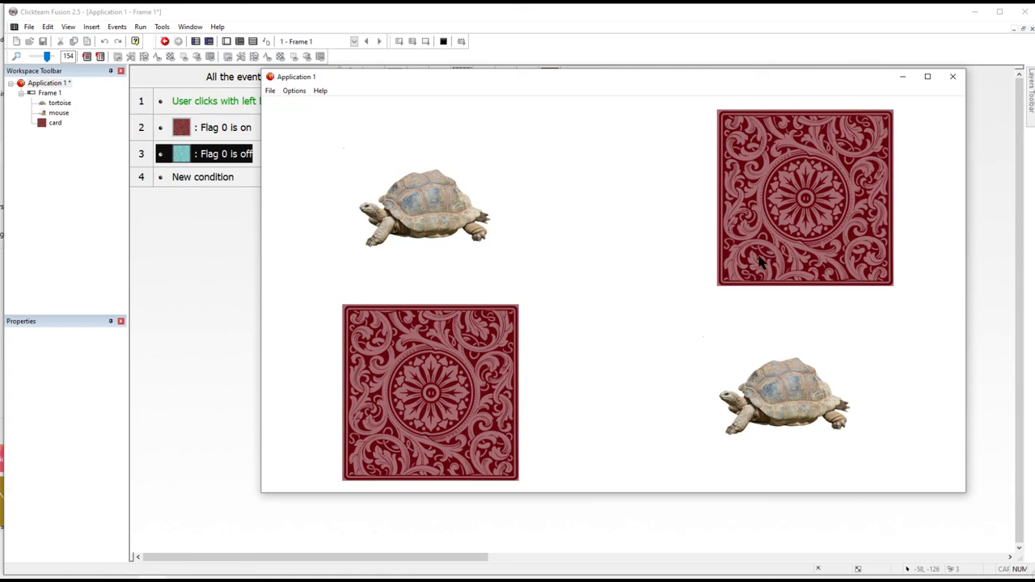
pyautogui.click(760, 270)
pyautogui.click(465, 380)
pyautogui.click(468, 368)
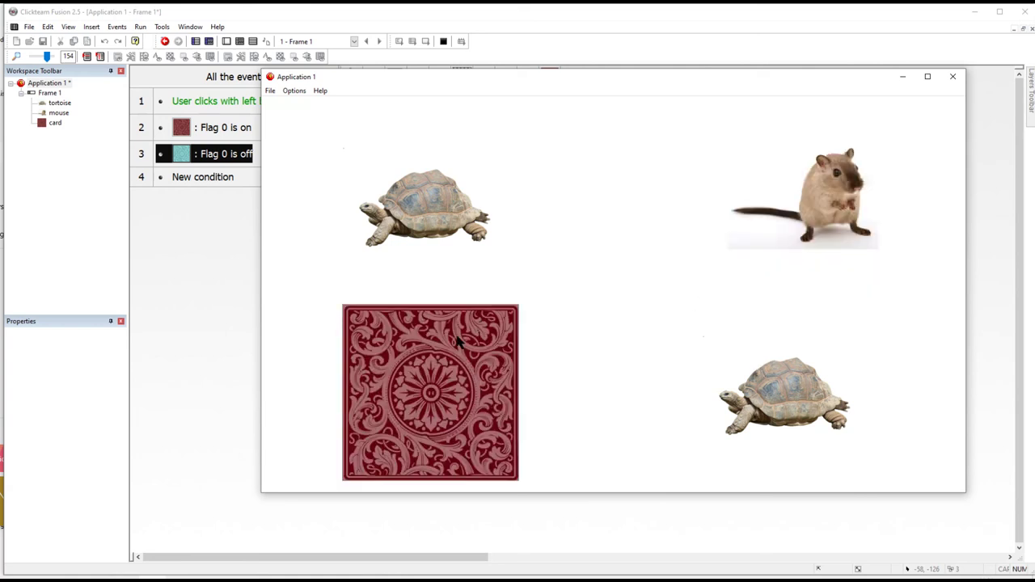
pyautogui.click(458, 339)
pyautogui.click(460, 226)
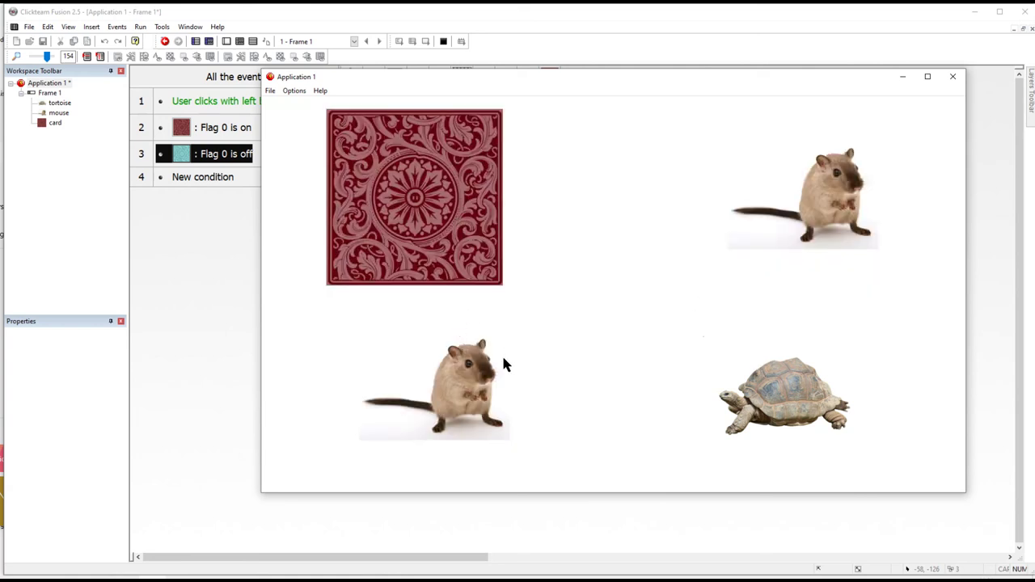
pyautogui.click(689, 414)
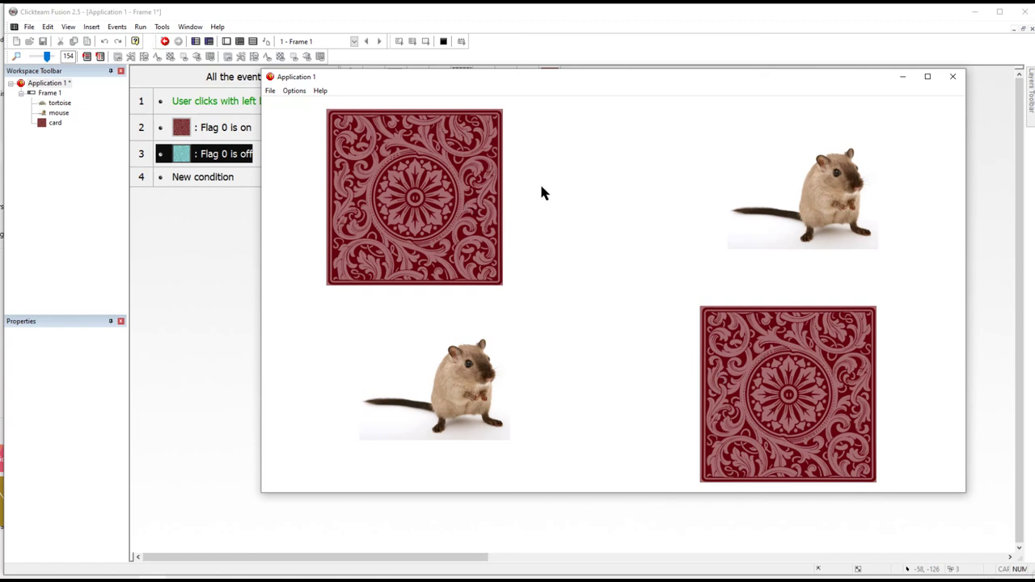